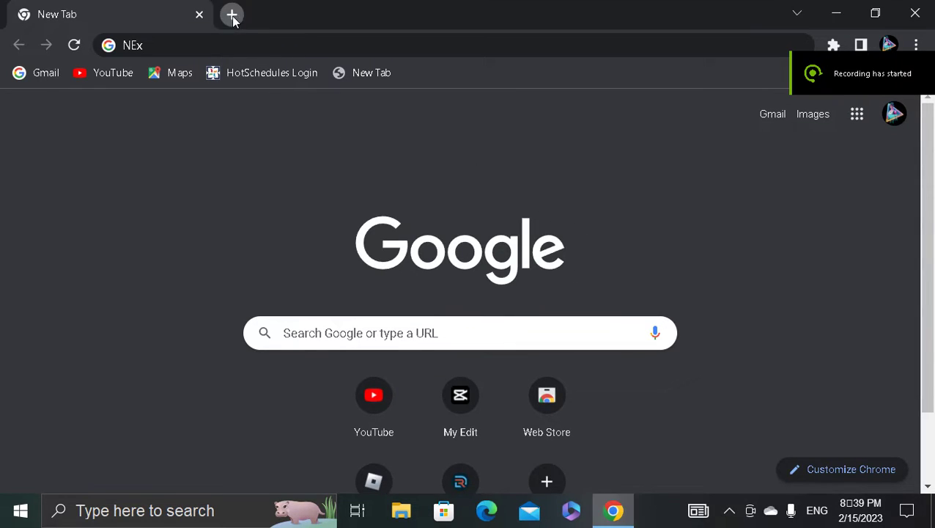
Step: Load the nexus.com address in a fresh Chrome tab
click(232, 15)
click(200, 15)
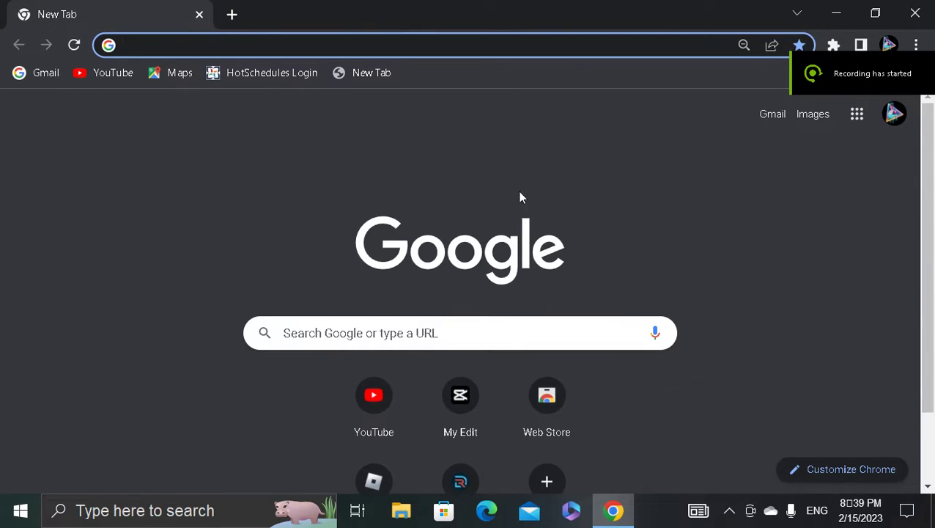
key(super+d)
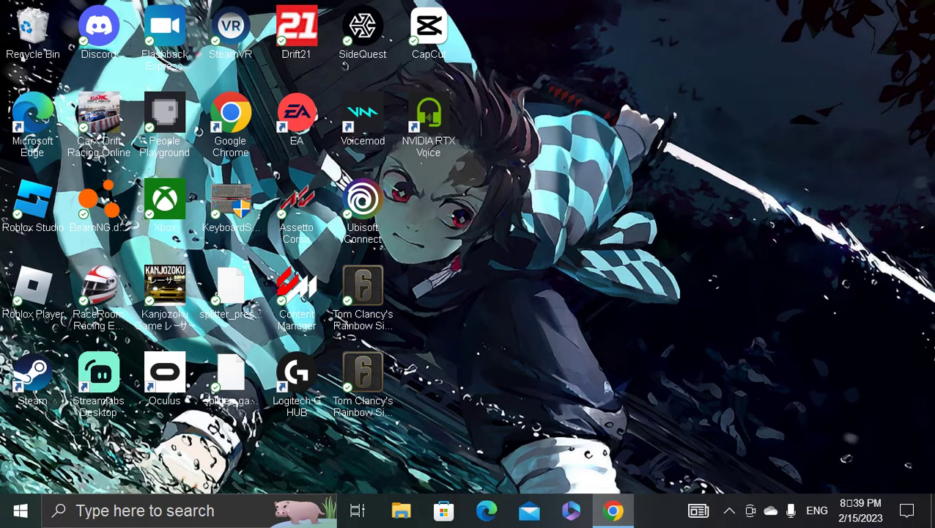
key(super+d)
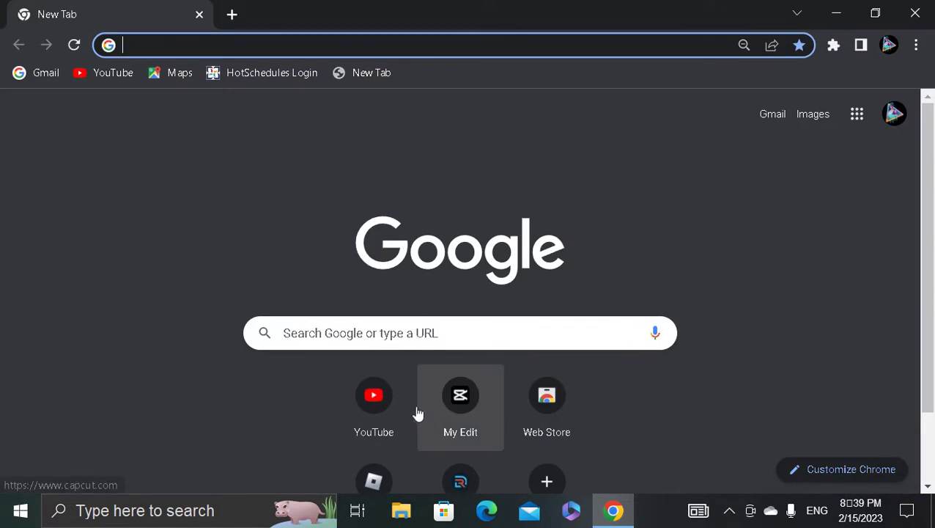
text(n)
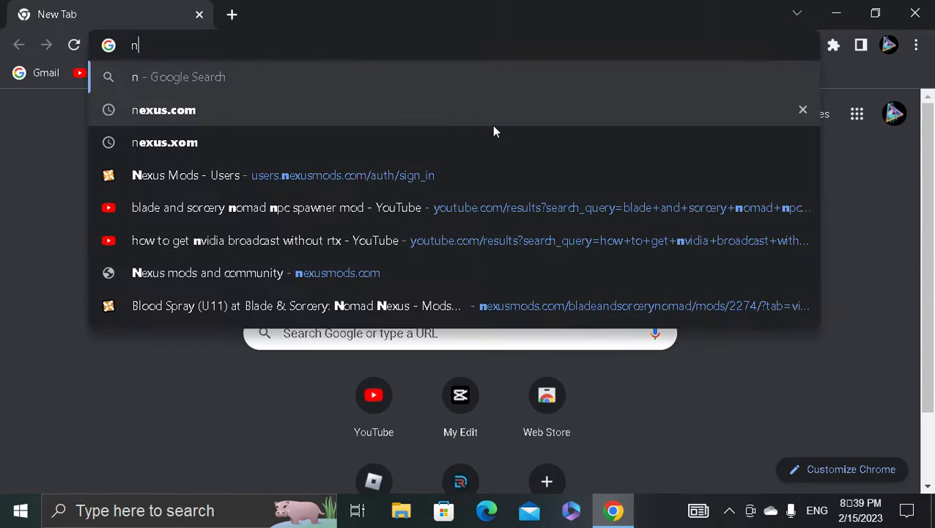
text(exus.com)
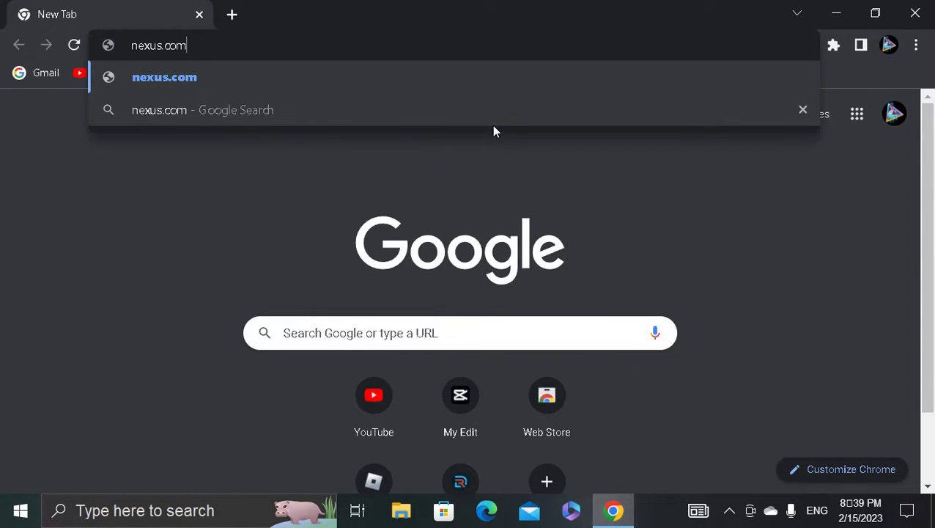
key(Return)
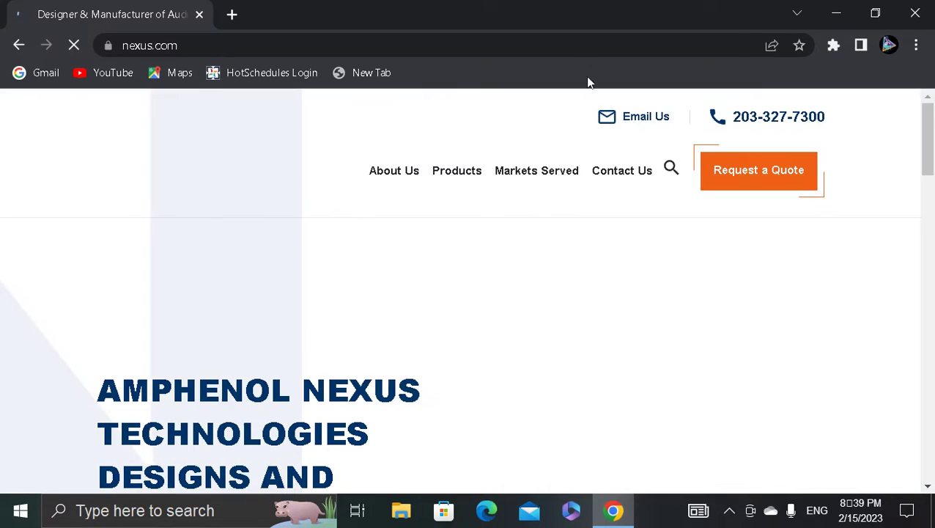
Step: Close the wrong nexus.com site tab and run a web search for nexus.com instead
click(230, 13)
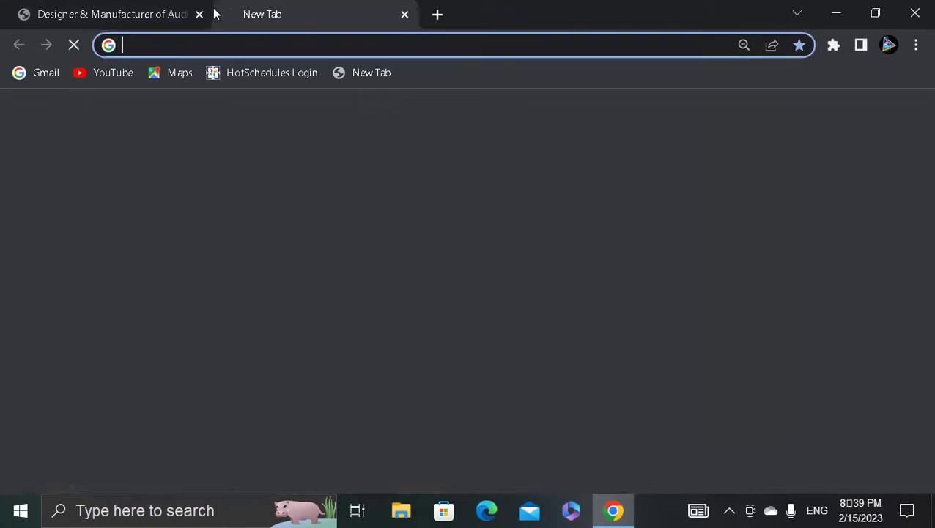
click(207, 14)
click(199, 15)
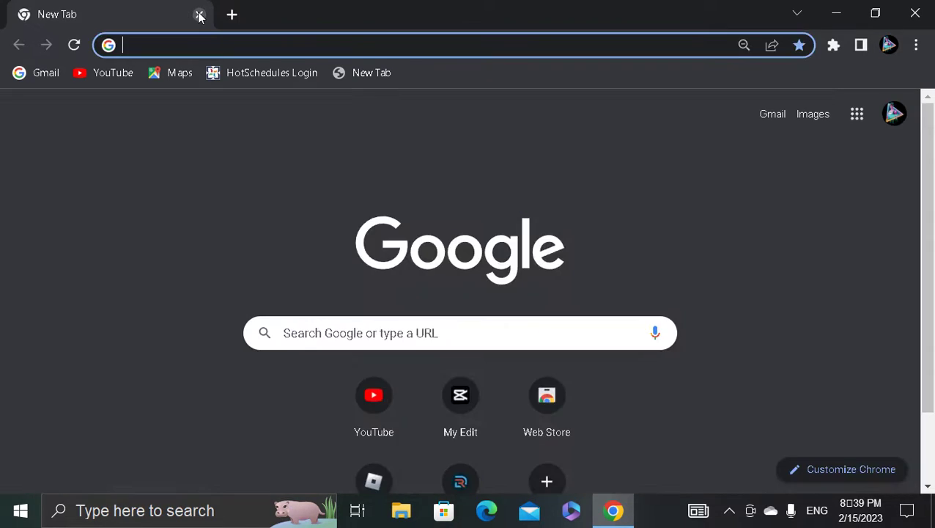
text(nexus)
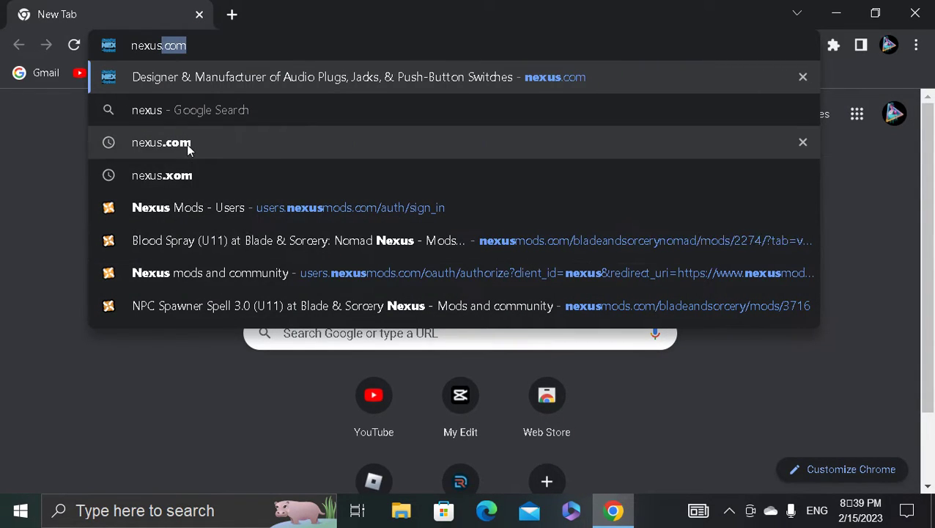
click(186, 144)
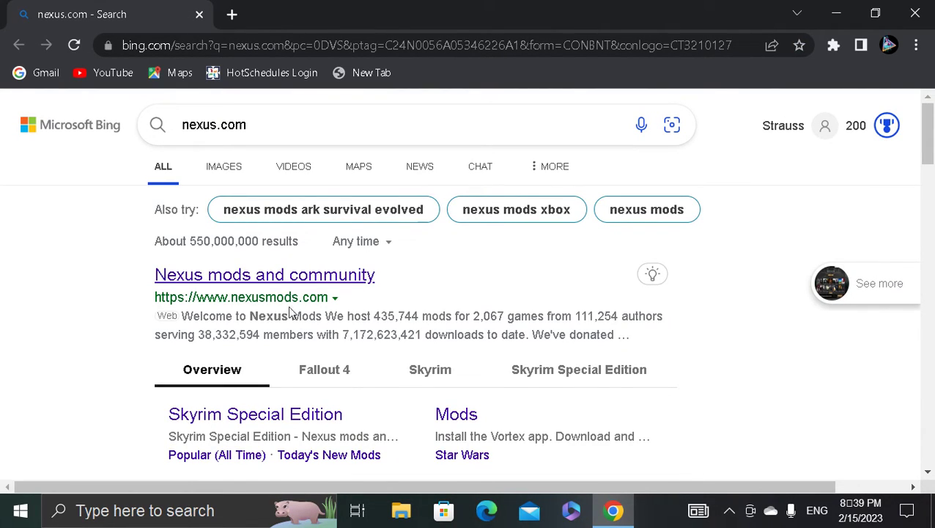
Step: Open the Nexus mods and community result and remove the Bottle extension from Chrome
click(254, 279)
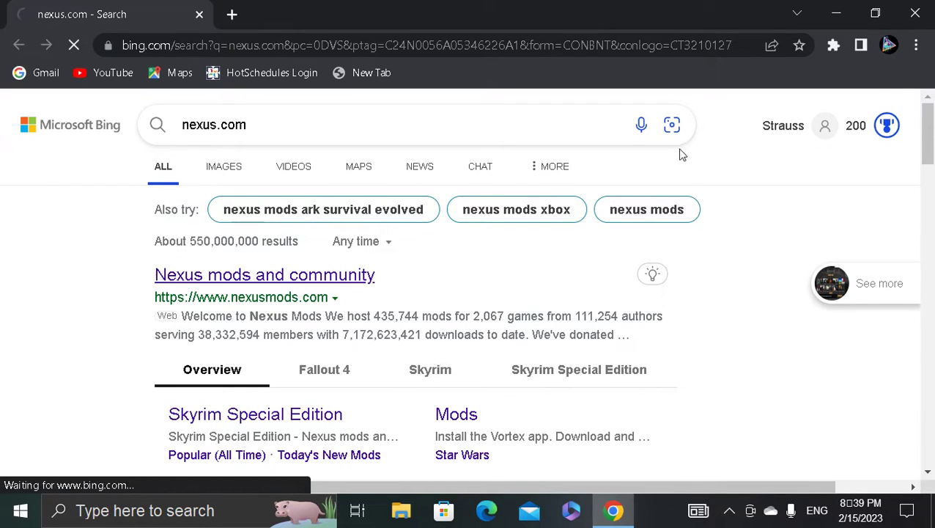
click(833, 46)
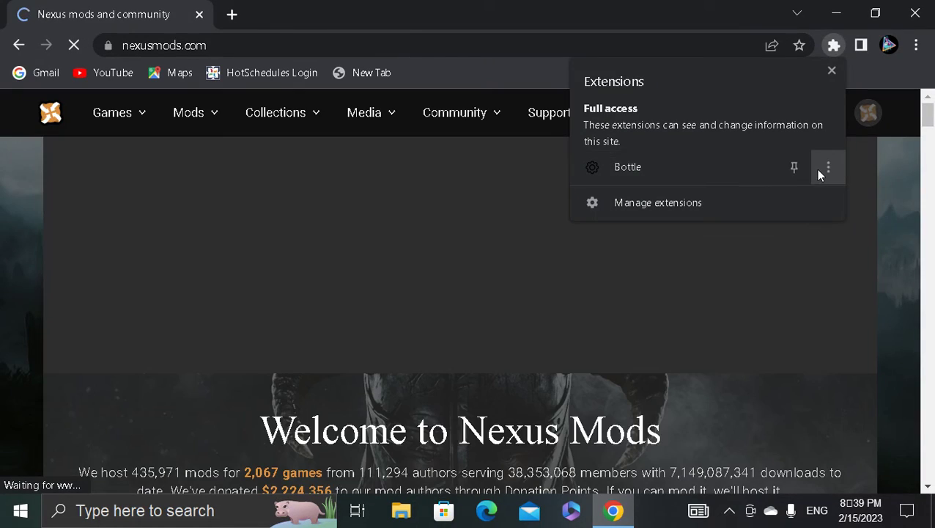
click(826, 169)
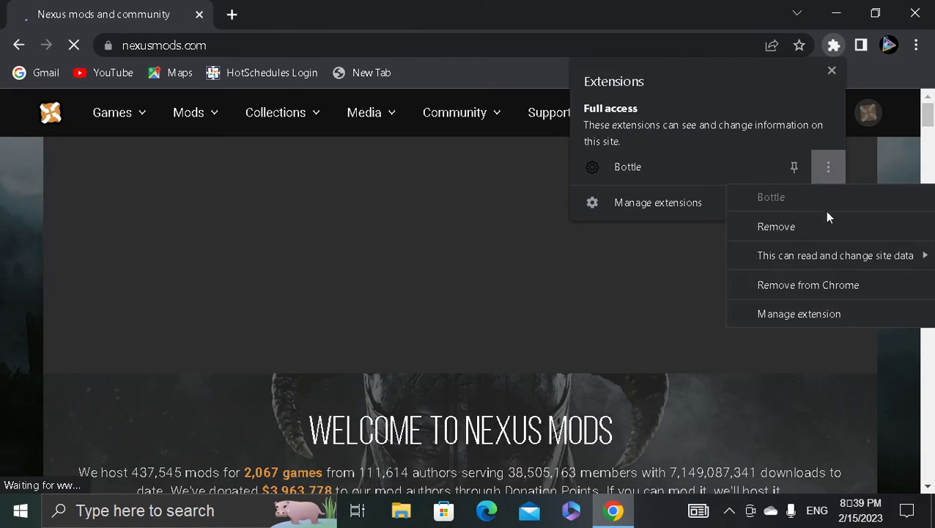
click(811, 286)
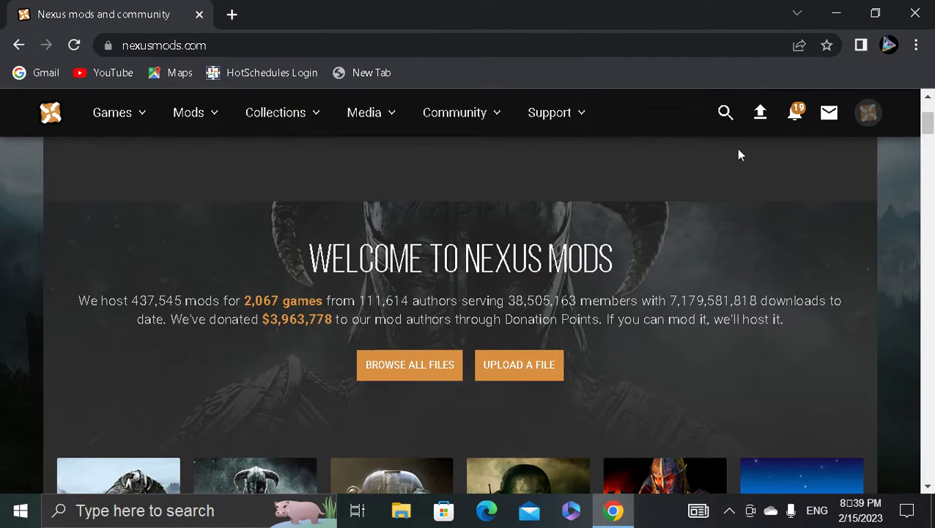
Step: Scroll the Nexus Mods home page and follow Browse All Files to the mods listing
scroll(738, 154, down, 10)
scroll(770, 211, up, 7)
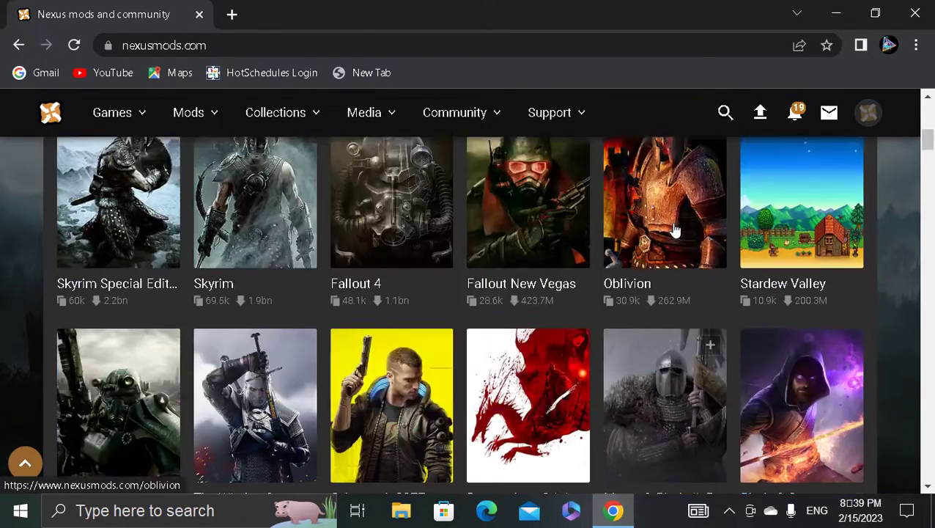
scroll(674, 231, up, 5)
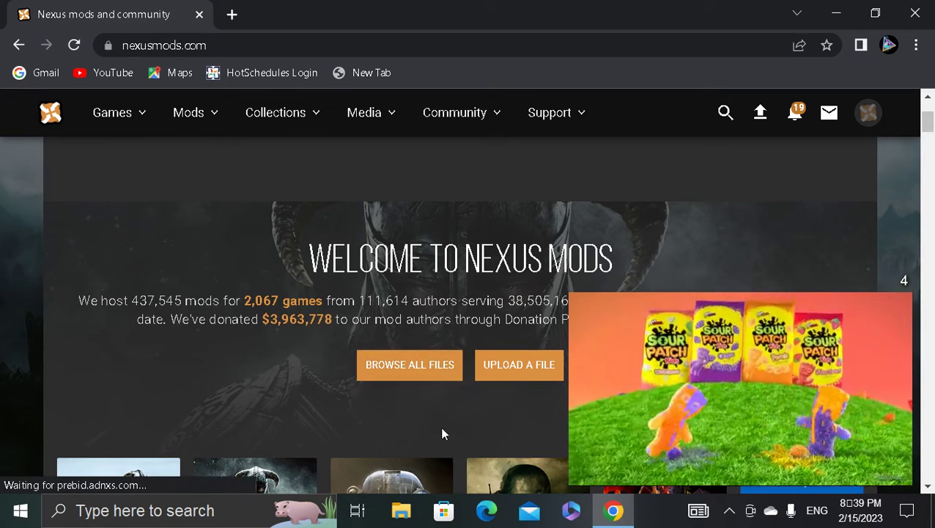
click(387, 355)
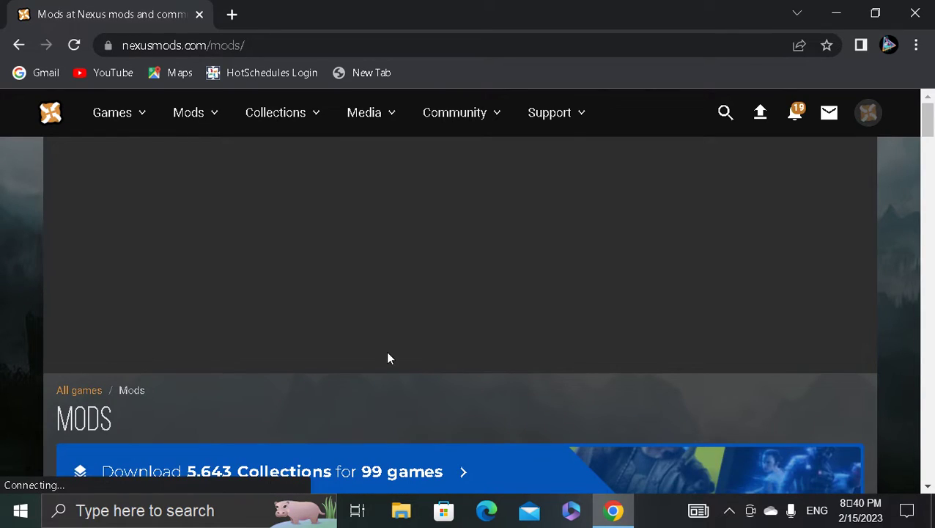
Step: Filter the mods listing by game, searching 'Blade' and picking Blade & Sorcery
scroll(388, 356, down, 4)
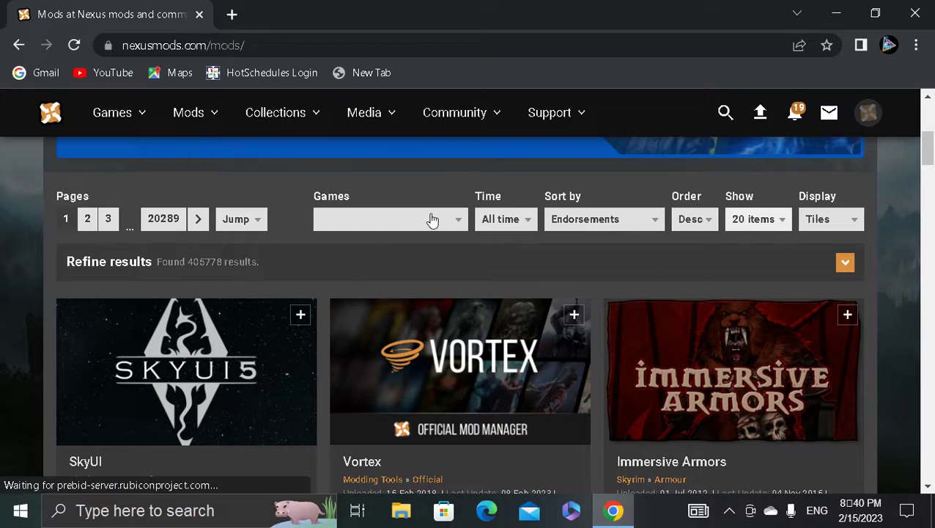
click(389, 230)
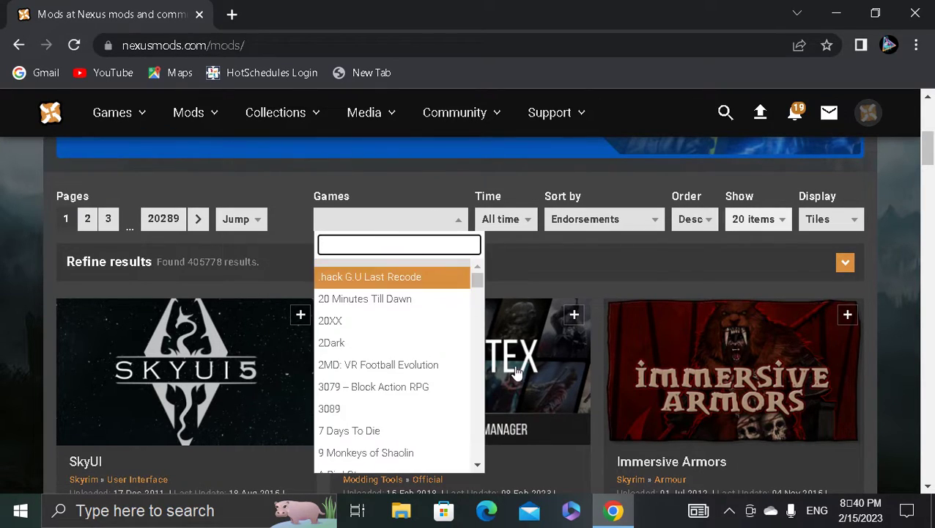
text(Blade)
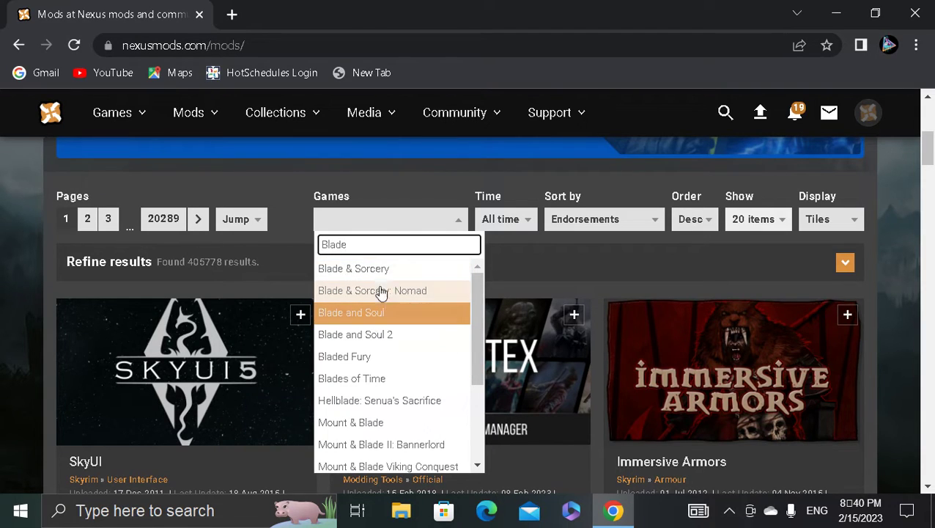
click(381, 268)
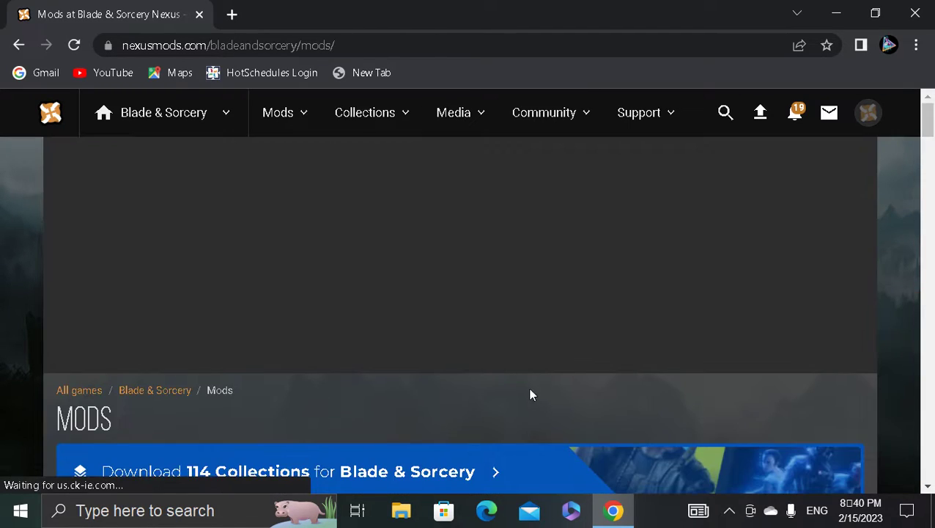
scroll(531, 395, down, 4)
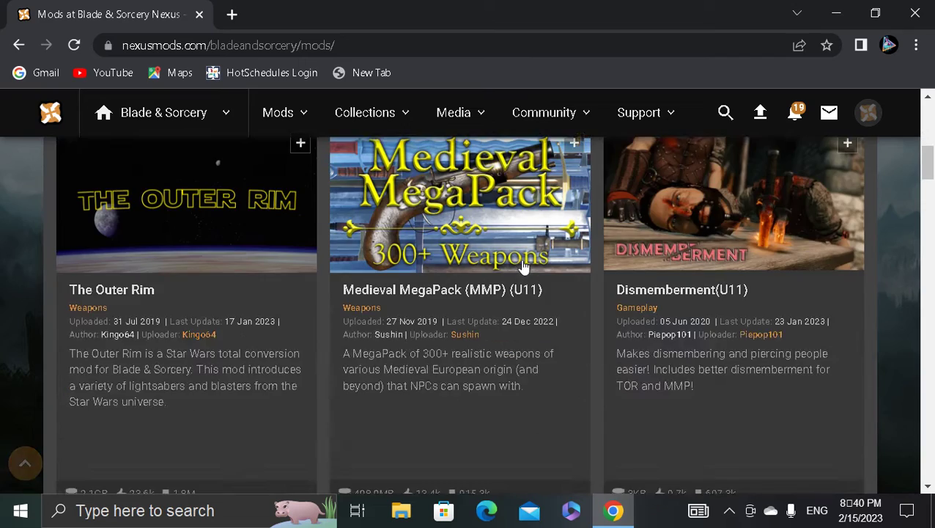
scroll(370, 278, down, 5)
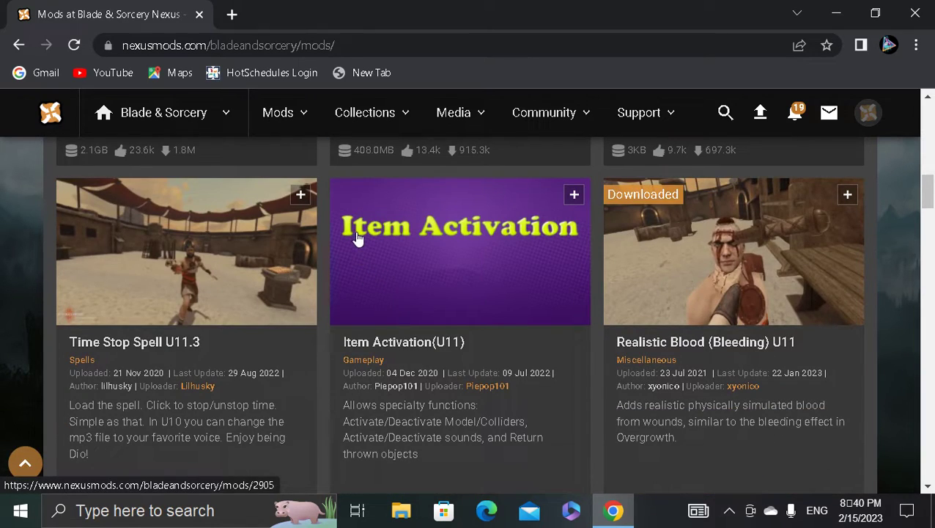
scroll(633, 162, down, 6)
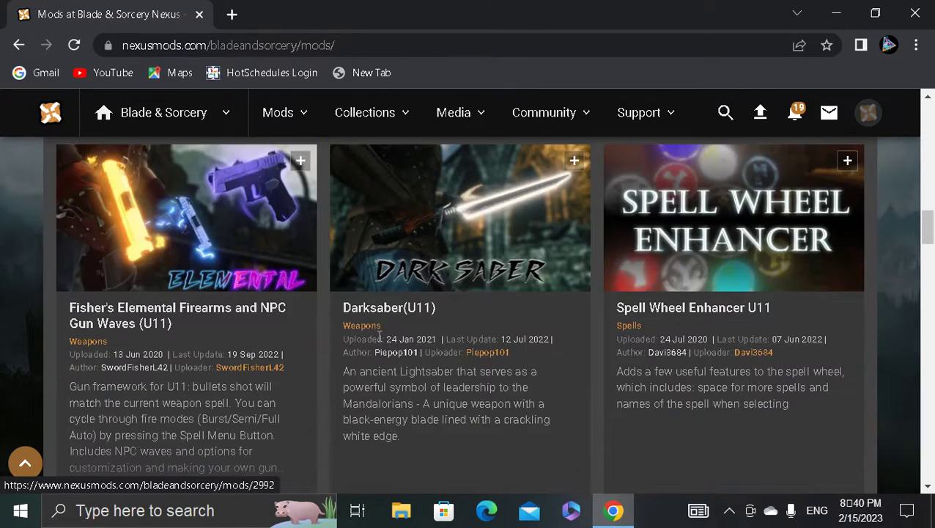
scroll(608, 477, down, 5)
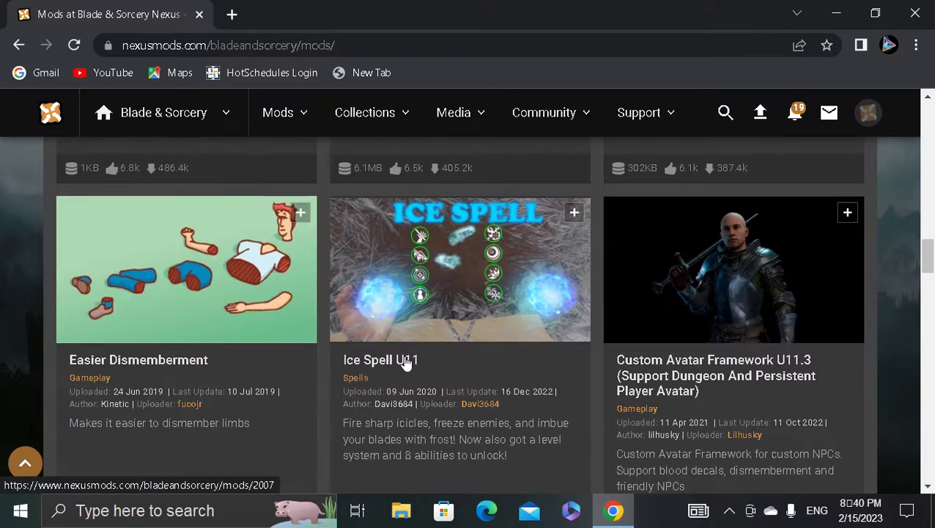
scroll(399, 365, down, 4)
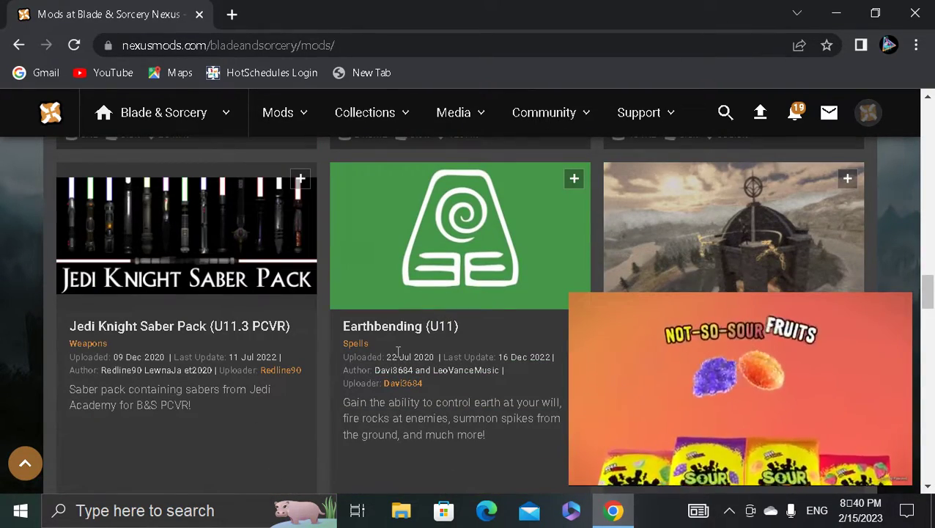
scroll(398, 351, down, 5)
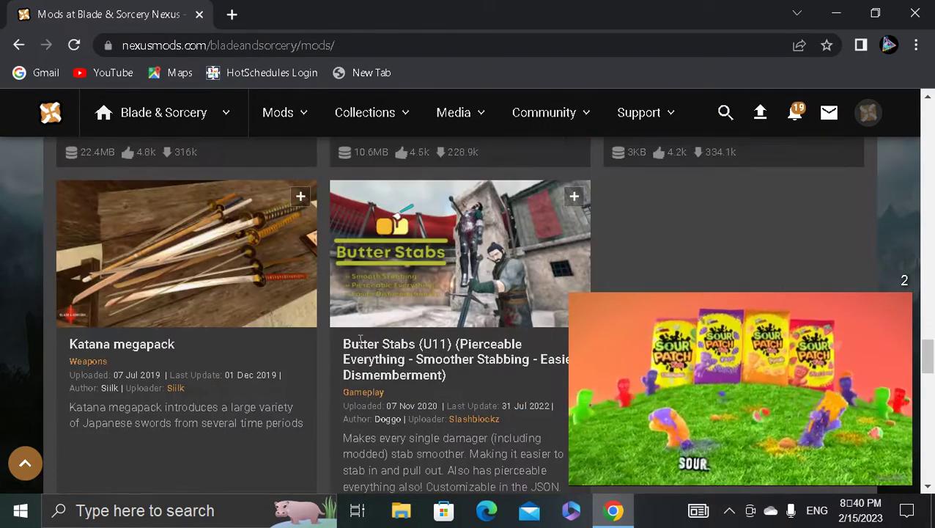
scroll(359, 350, down, 5)
scroll(359, 346, down, 3)
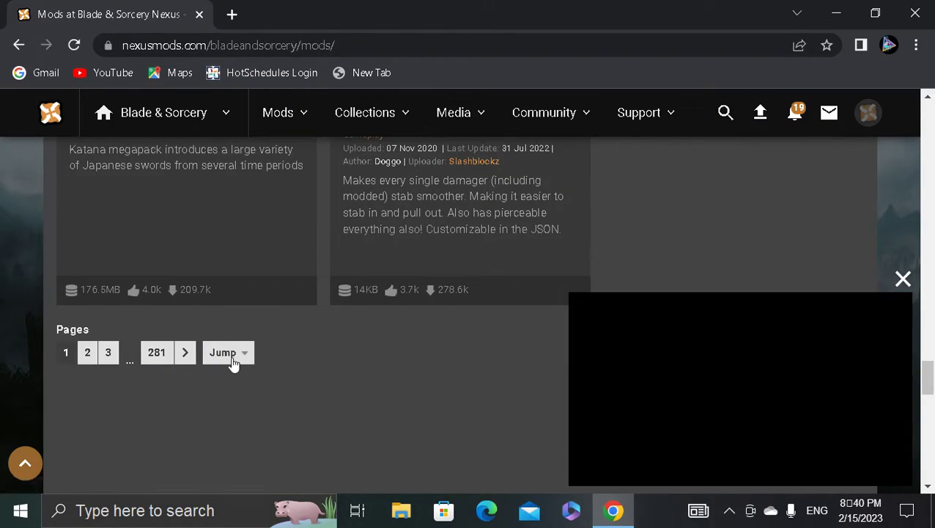
click(188, 352)
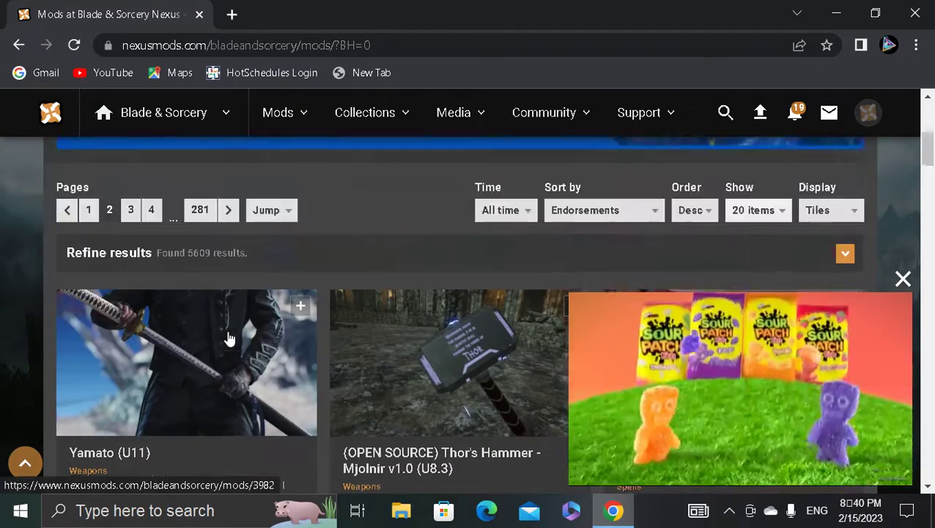
Step: Scroll through the Blade & Sorcery mod tiles, then go to the next results page
scroll(228, 337, down, 2)
scroll(228, 334, down, 3)
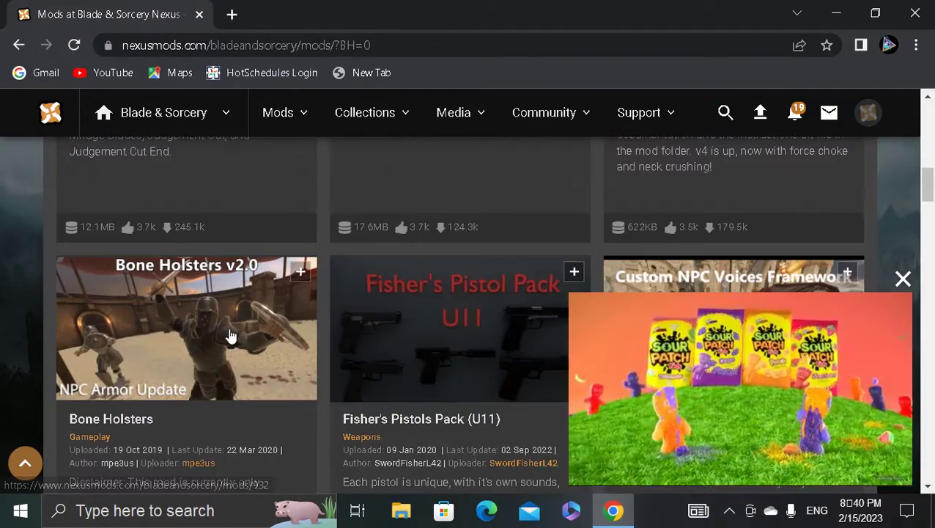
scroll(345, 352, down, 1)
scroll(347, 355, down, 4)
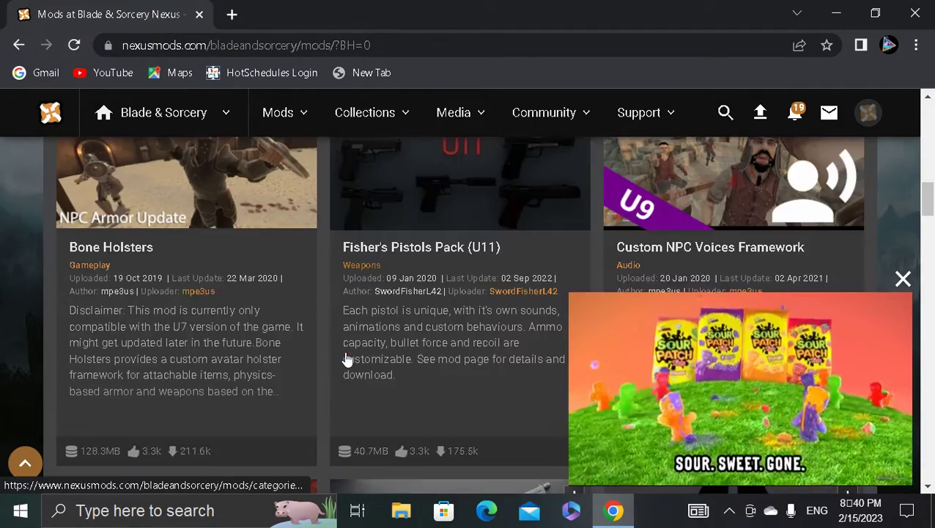
scroll(346, 359, down, 1)
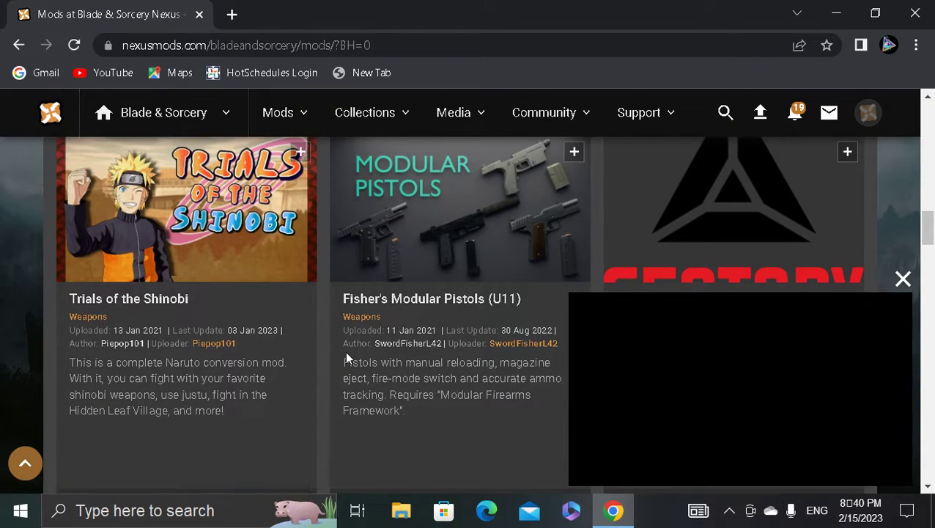
scroll(347, 356, down, 2)
scroll(347, 357, down, 1)
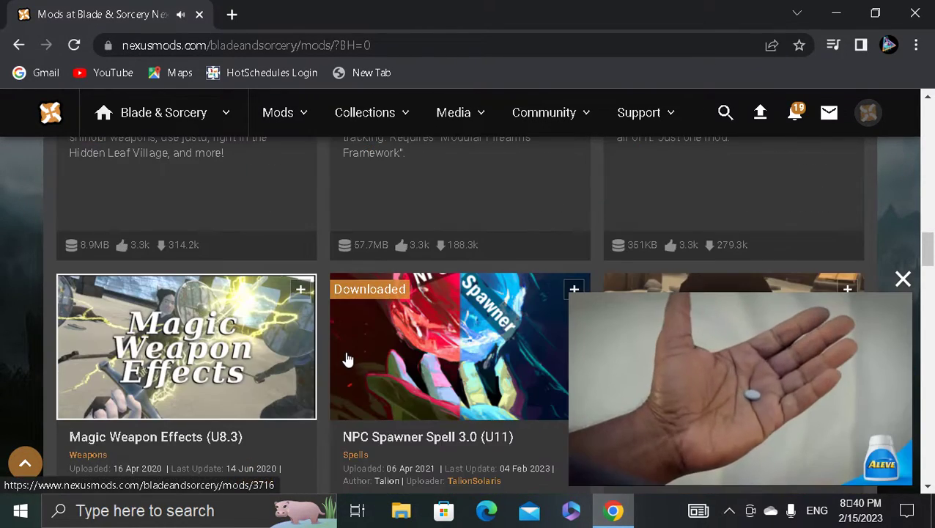
scroll(348, 360, down, 2)
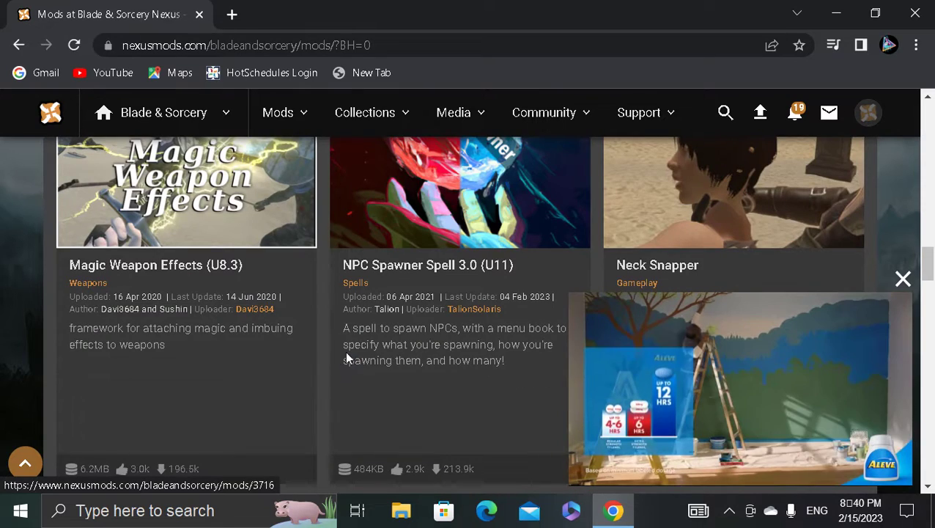
scroll(346, 359, up, 1)
scroll(346, 357, down, 1)
scroll(346, 358, down, 5)
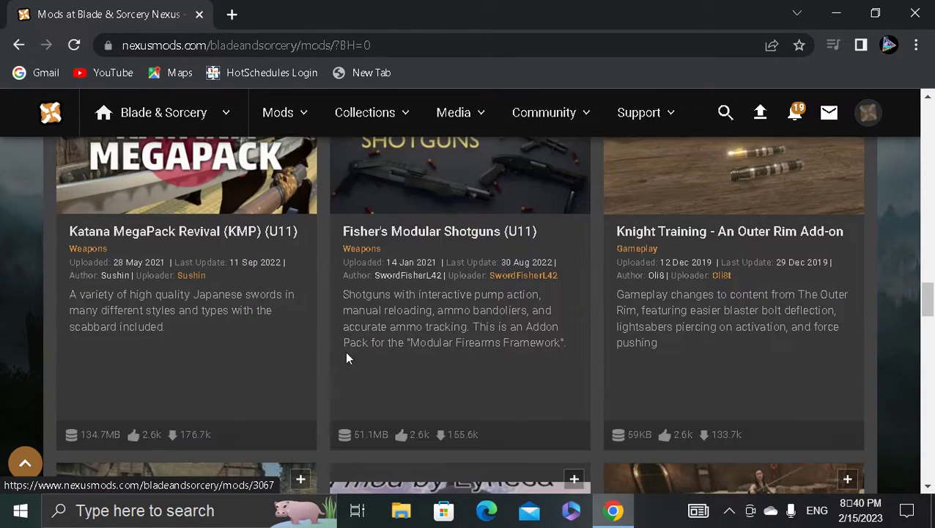
scroll(347, 355, up, 1)
scroll(347, 355, down, 4)
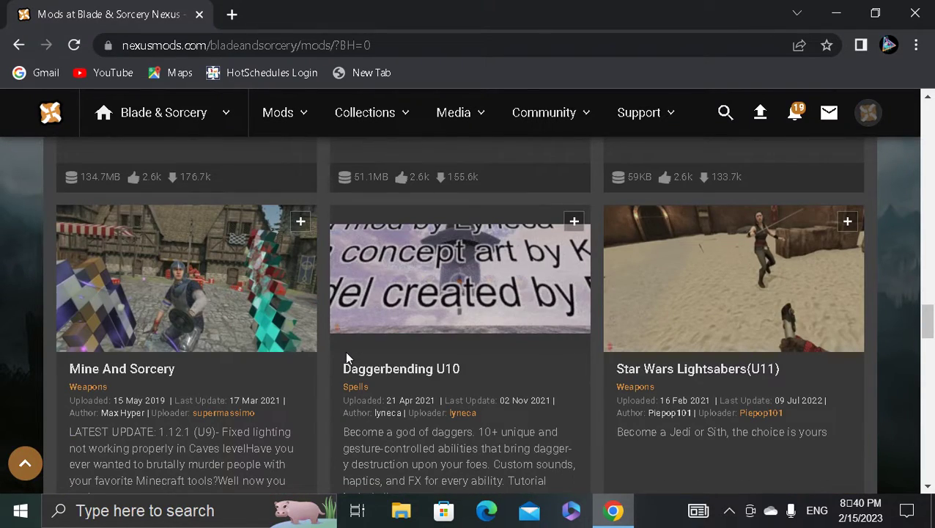
scroll(345, 363, down, 4)
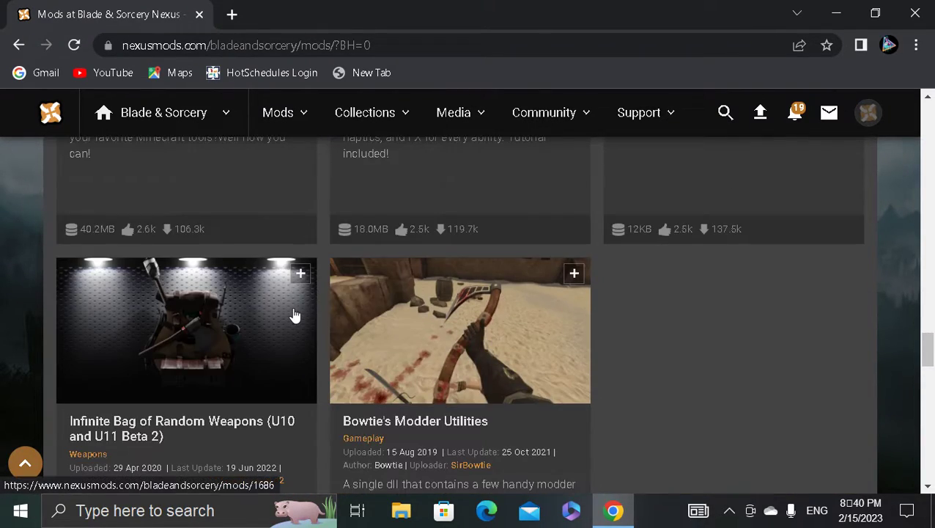
scroll(294, 315, down, 1)
scroll(296, 332, down, 2)
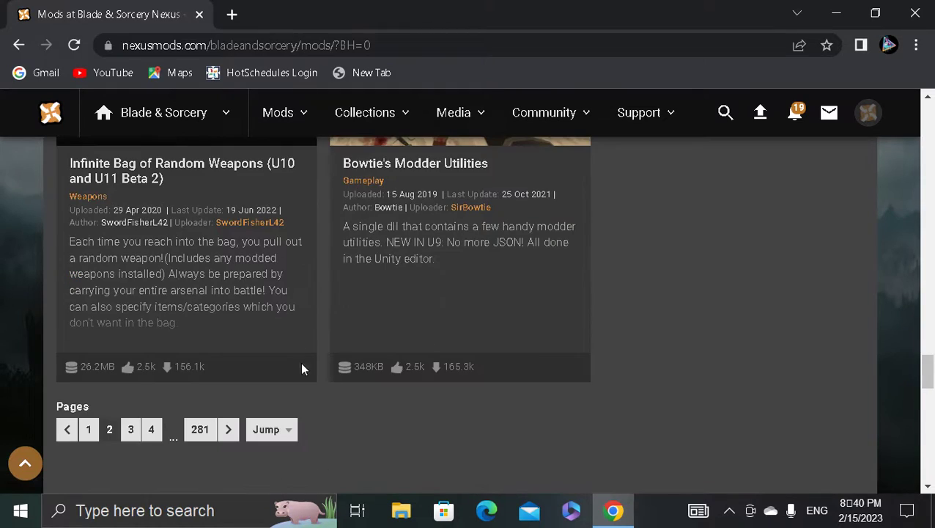
click(226, 430)
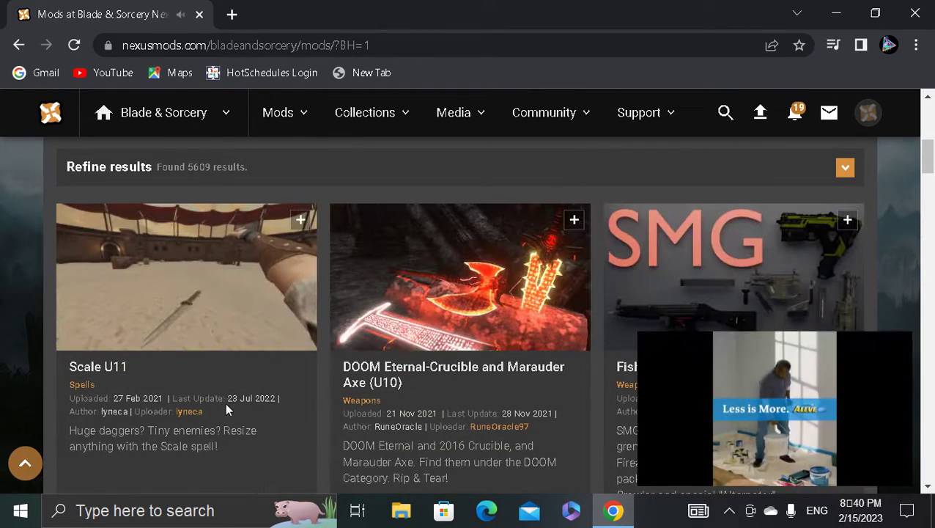
Step: Scroll down the results until the Katana weapon card appears after Blood Spell
scroll(523, 370, down, 5)
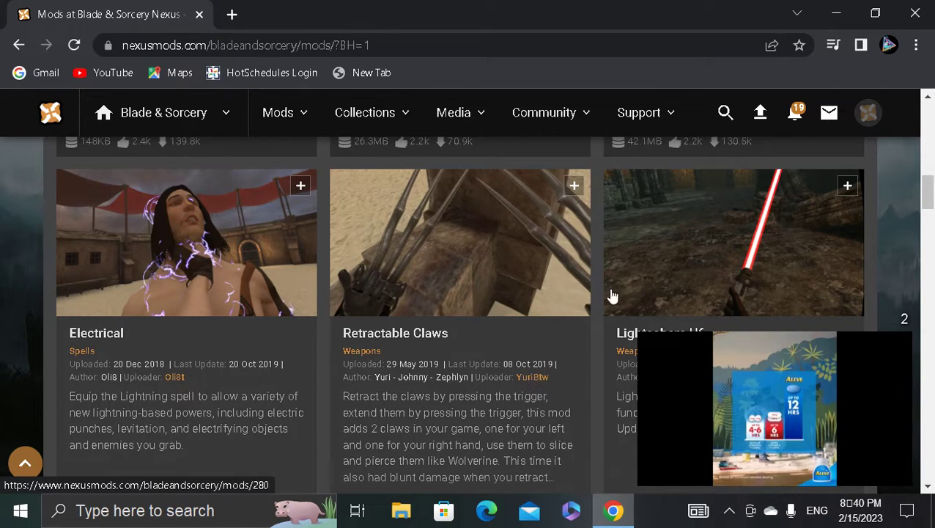
scroll(613, 296, down, 3)
scroll(453, 281, down, 2)
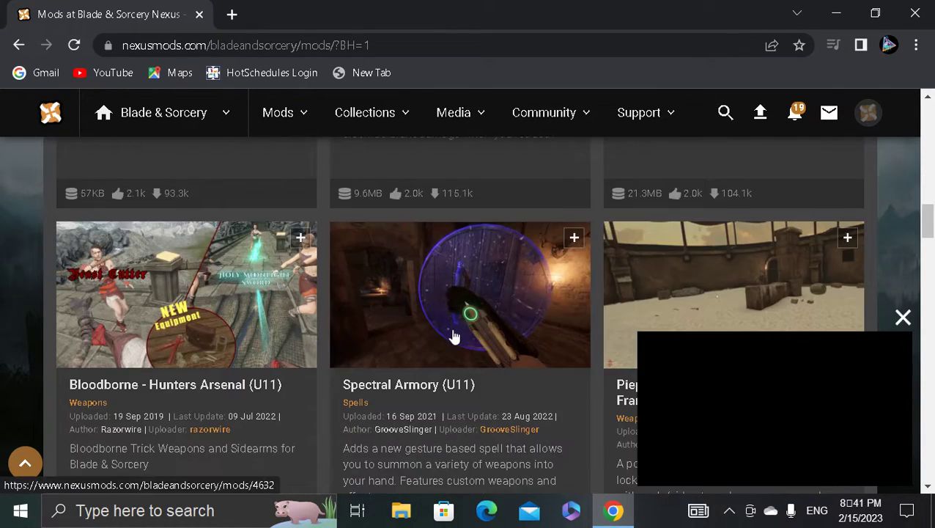
scroll(717, 180, up, 3)
scroll(716, 181, down, 3)
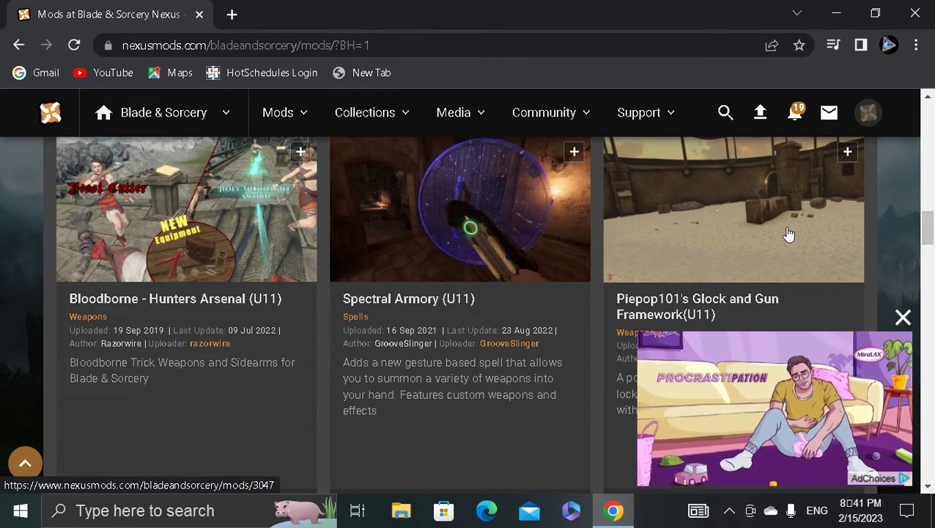
scroll(665, 222, down, 3)
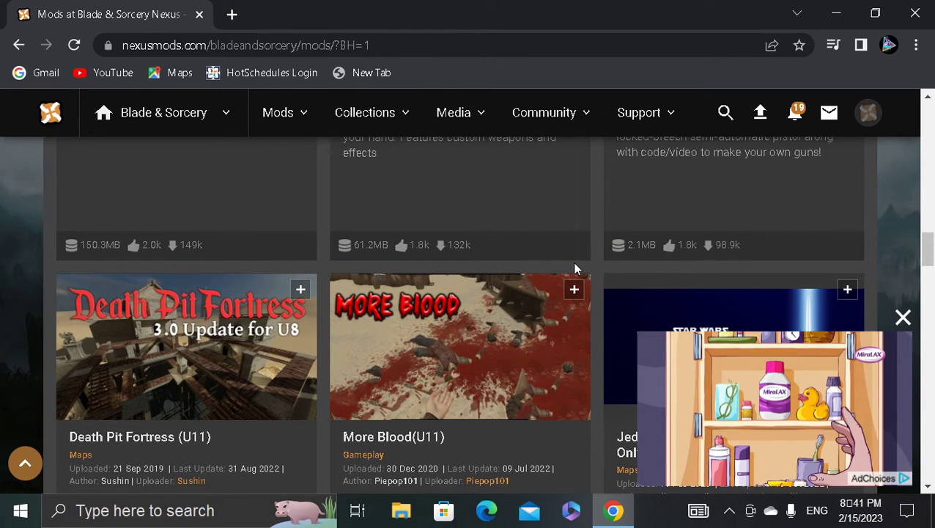
scroll(572, 262, up, 2)
scroll(526, 381, down, 3)
scroll(404, 433, down, 4)
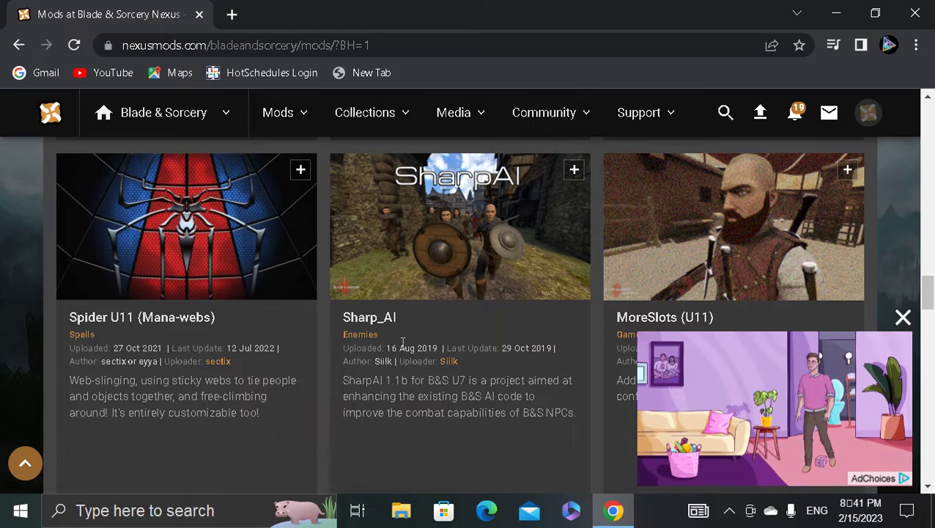
scroll(338, 354, down, 3)
scroll(326, 363, down, 5)
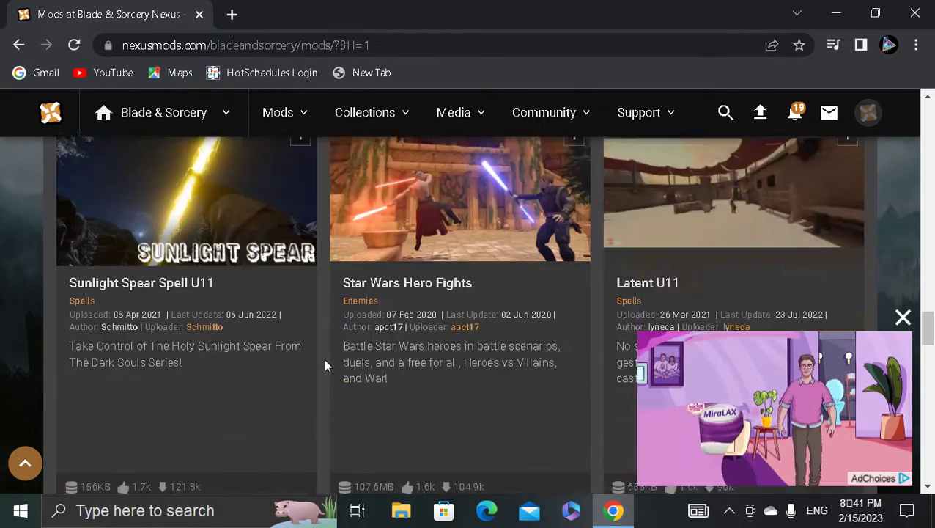
scroll(326, 365, down, 1)
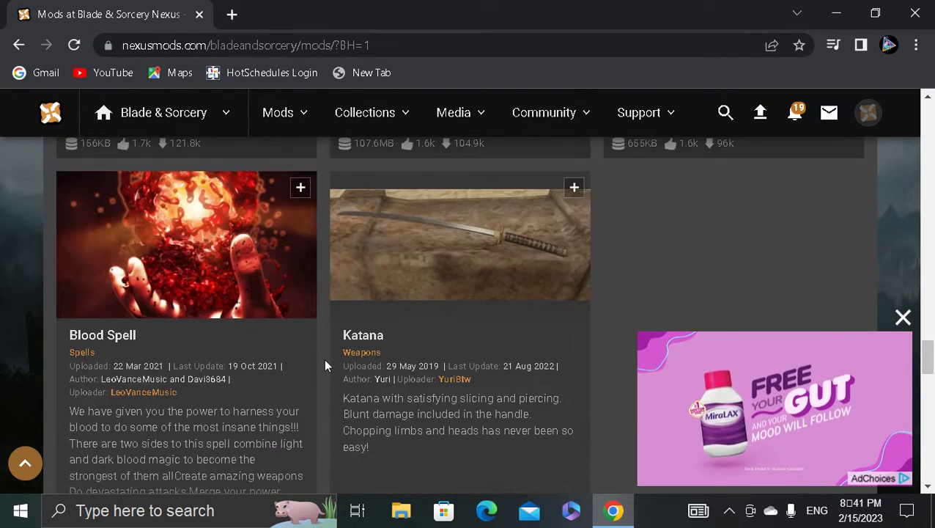
scroll(322, 366, up, 3)
scroll(316, 362, up, 1)
scroll(316, 361, down, 4)
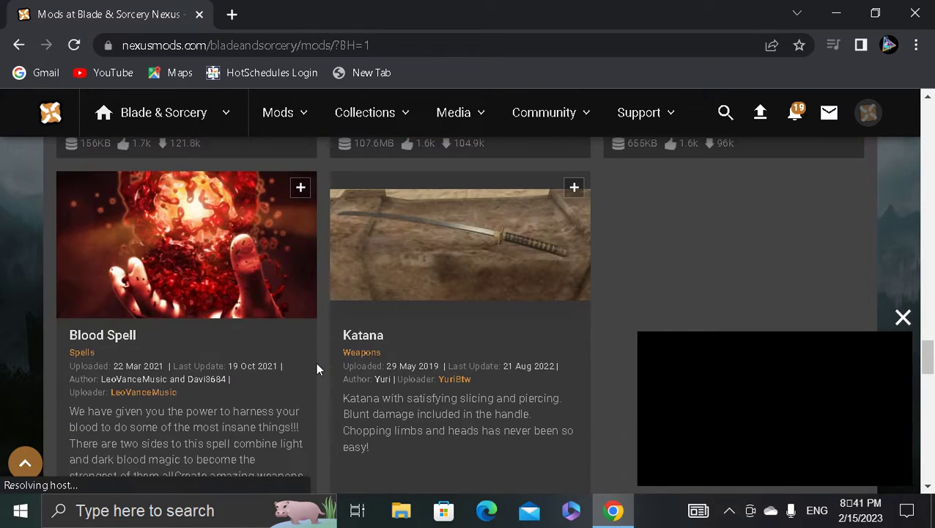
scroll(316, 361, up, 2)
scroll(316, 362, down, 2)
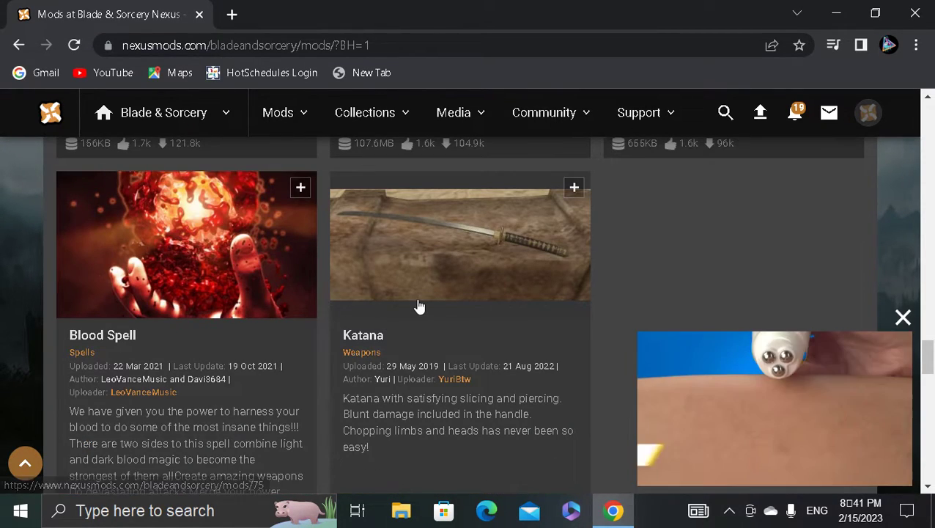
Step: Open the Katana mod page (mods/75) and scroll to its VORTEX / MANUAL download buttons
click(486, 263)
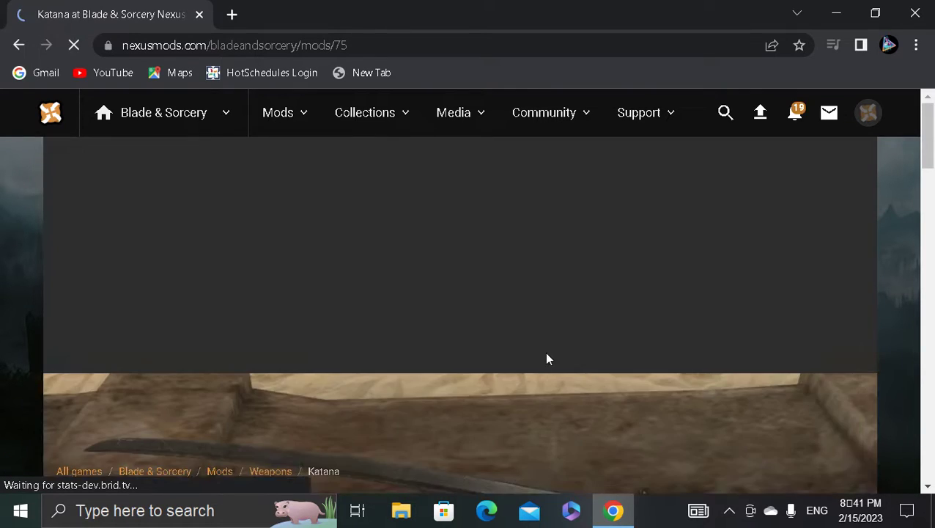
scroll(505, 277, up, 2)
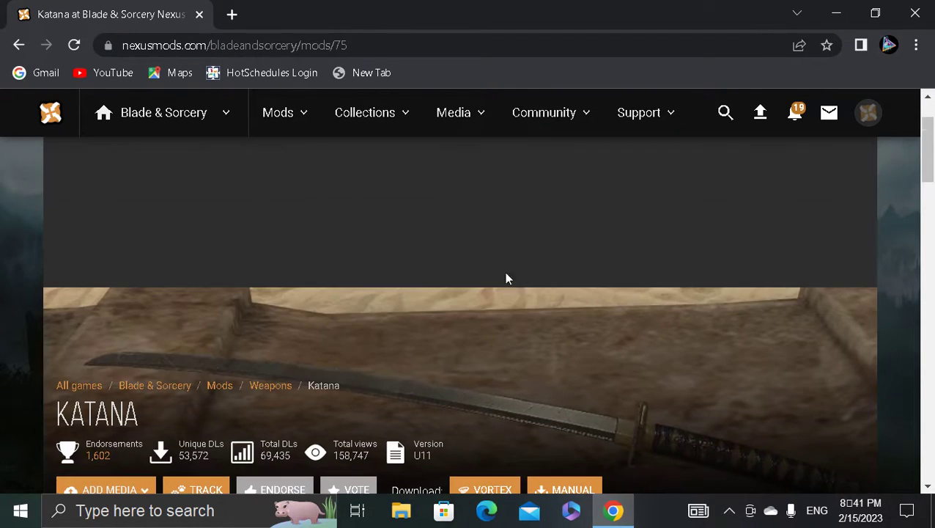
scroll(406, 429, down, 3)
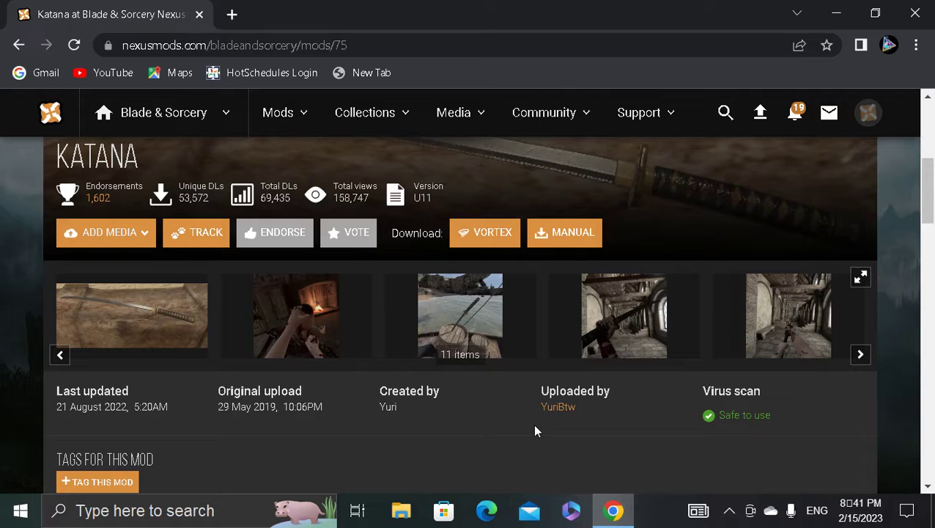
Step: Manually download the Katana U11 zip via the free slow download and close the download shelf
click(612, 244)
scroll(564, 389, down, 5)
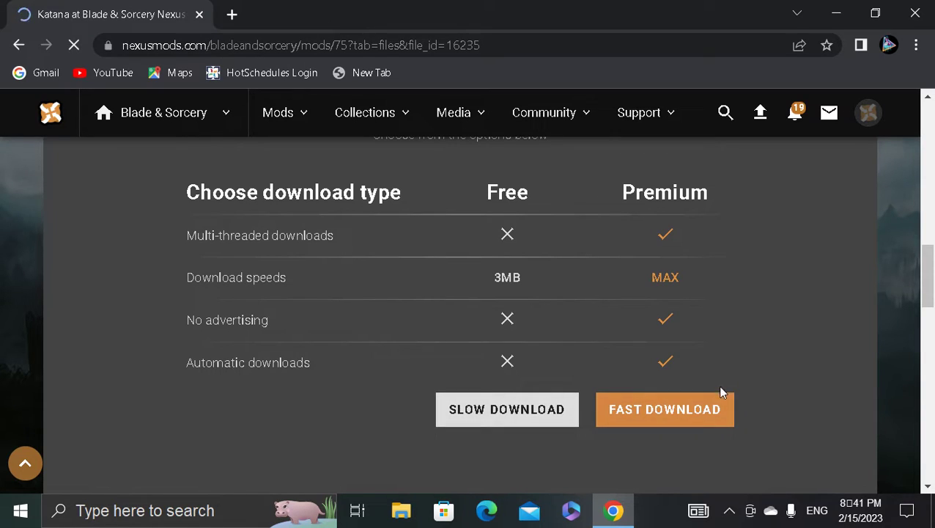
click(561, 417)
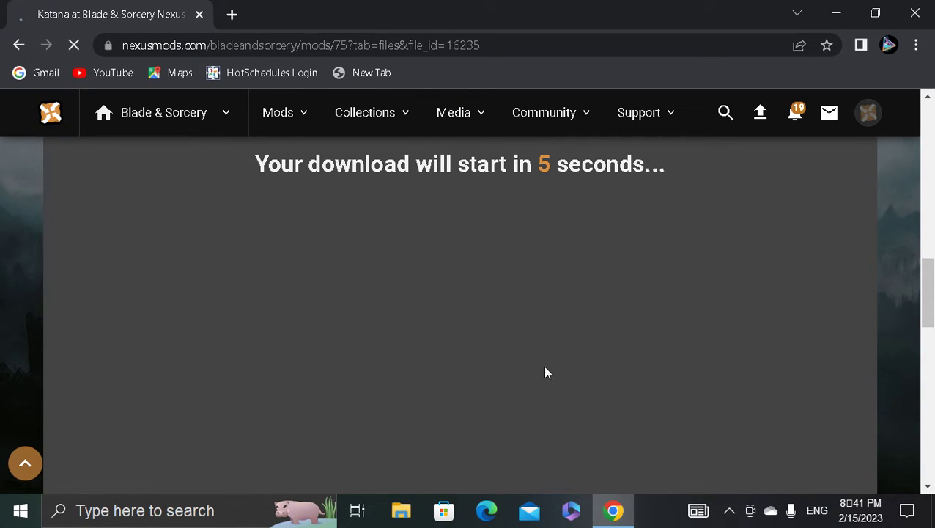
scroll(535, 373, up, 2)
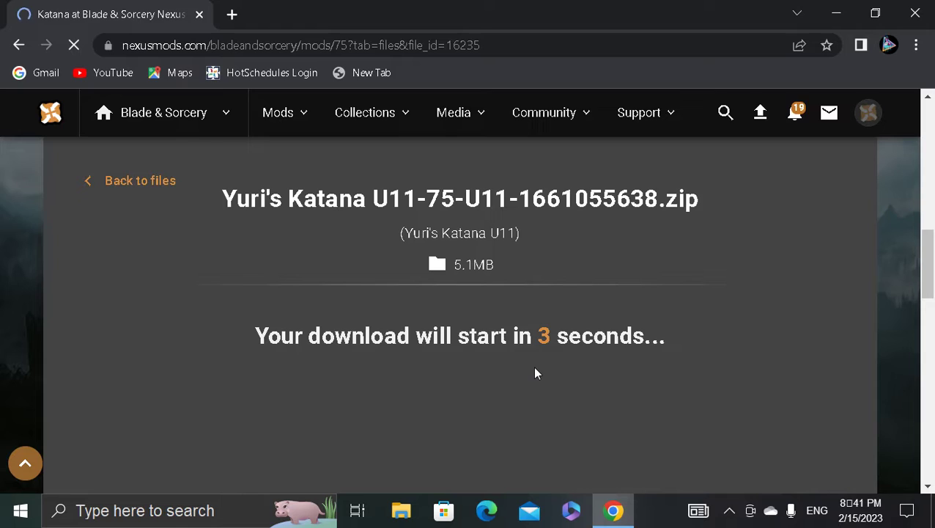
scroll(535, 373, up, 3)
scroll(532, 366, down, 2)
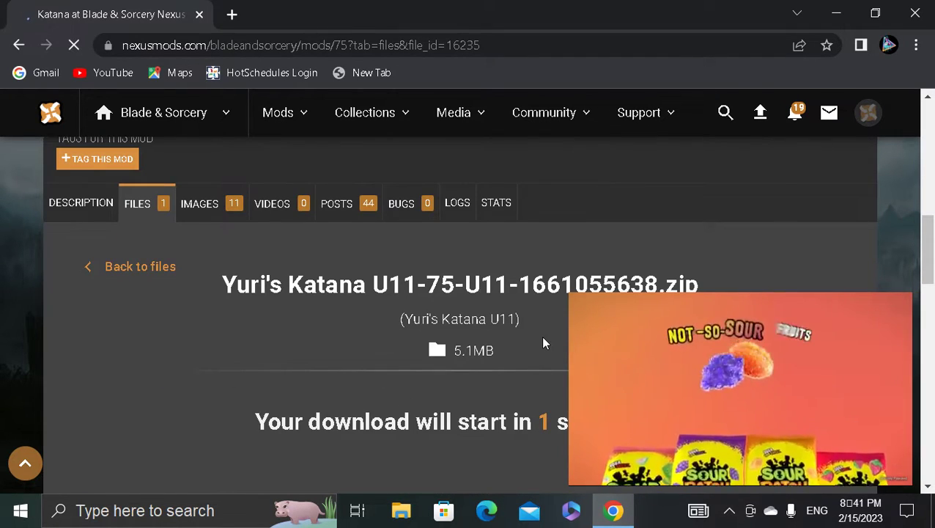
scroll(506, 364, down, 2)
scroll(497, 370, down, 1)
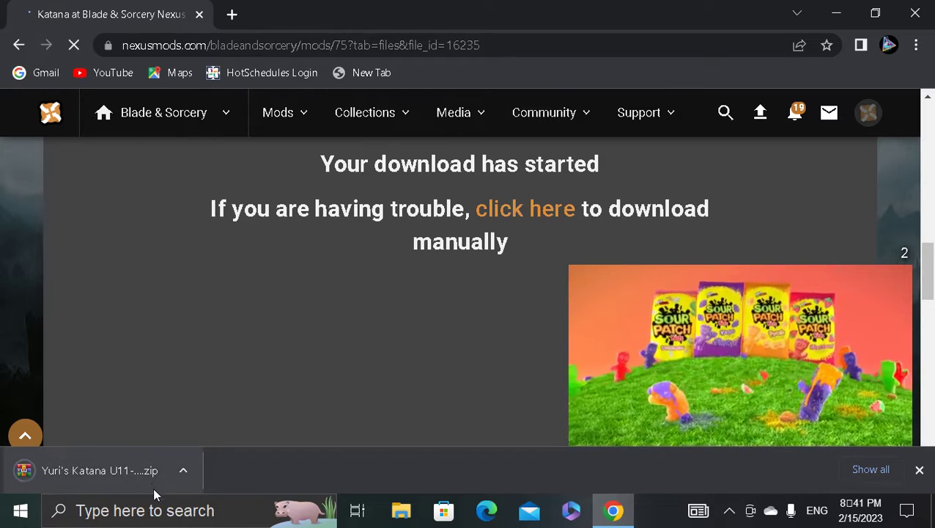
click(918, 470)
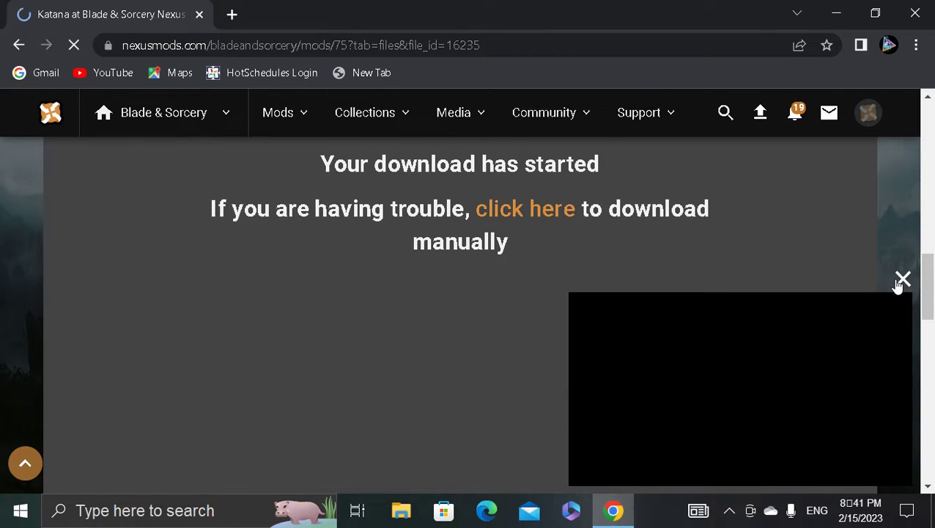
Step: Open Downloads in File Explorer and permanently delete the OculusSetup installer
click(402, 511)
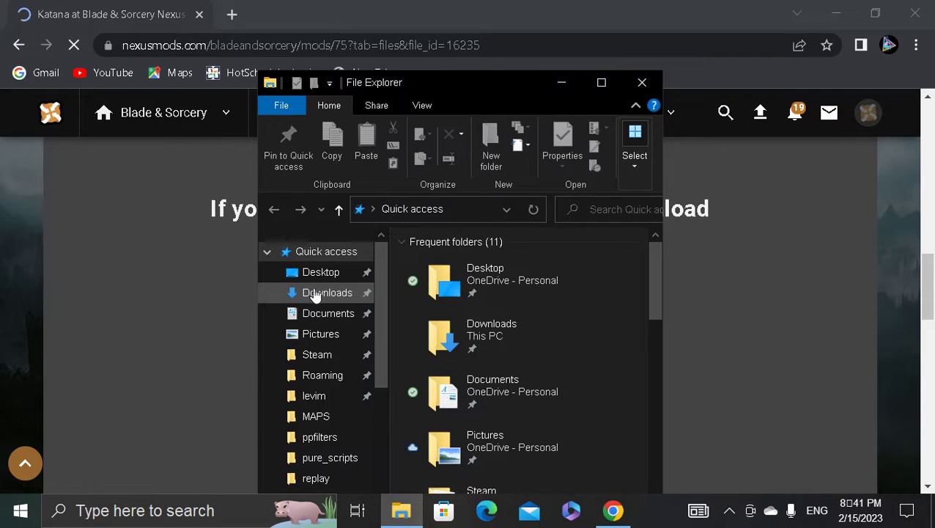
click(311, 292)
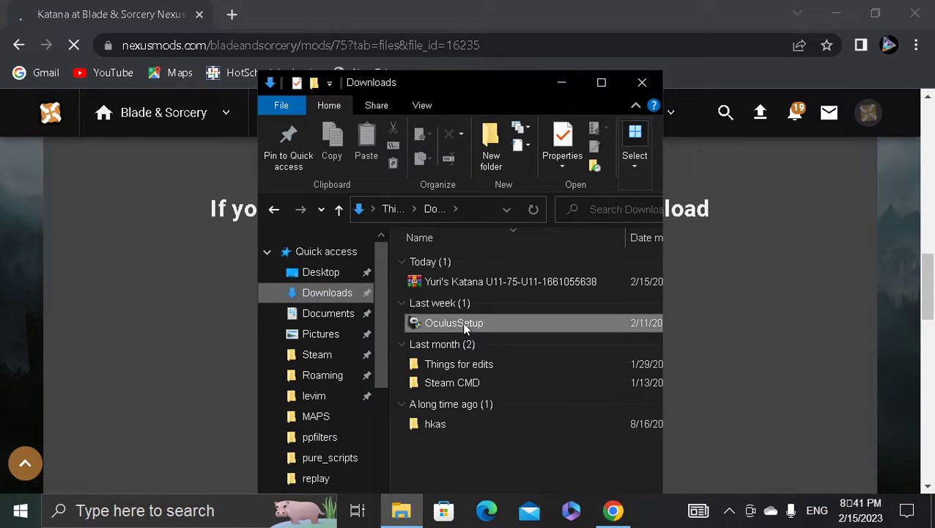
click(464, 327)
click(461, 135)
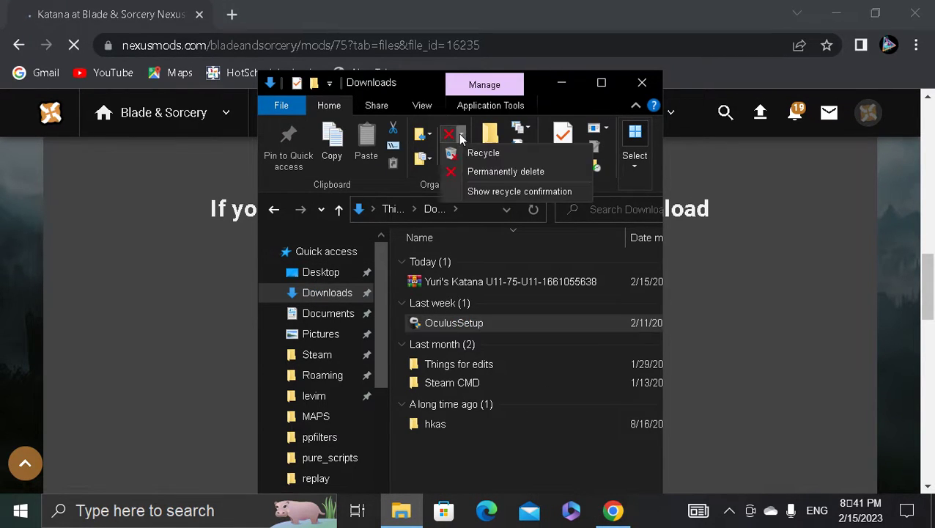
click(512, 173)
click(529, 314)
Step: Extract the Yuri's Katana archive here, permanently delete the zip, and close the Downloads window
click(479, 281)
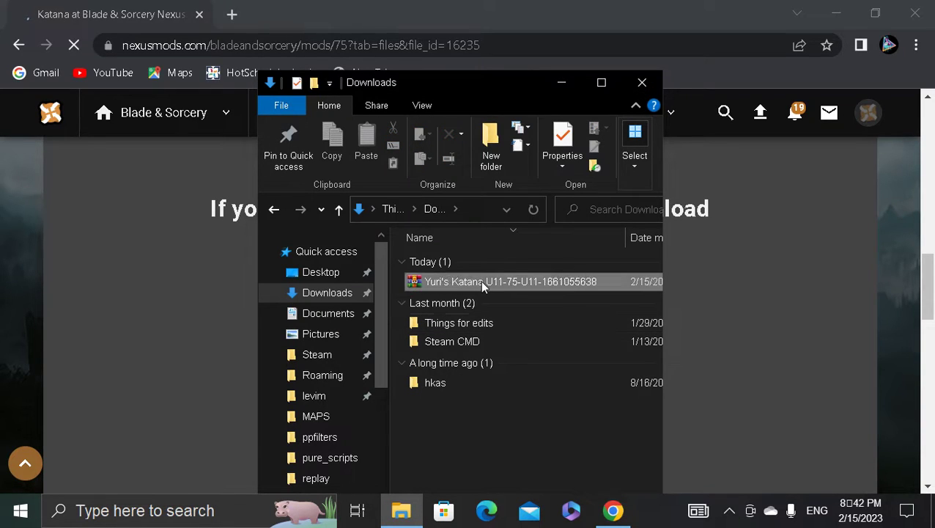
right_click(485, 282)
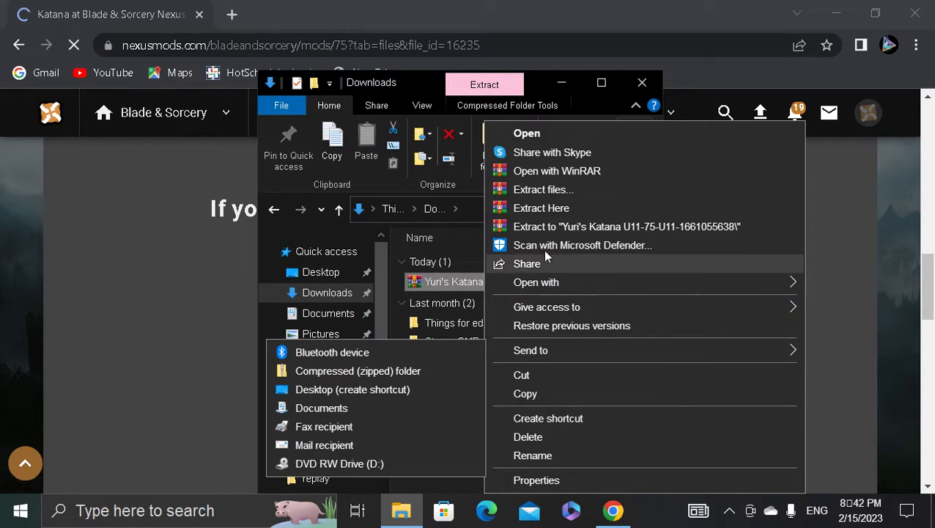
click(542, 209)
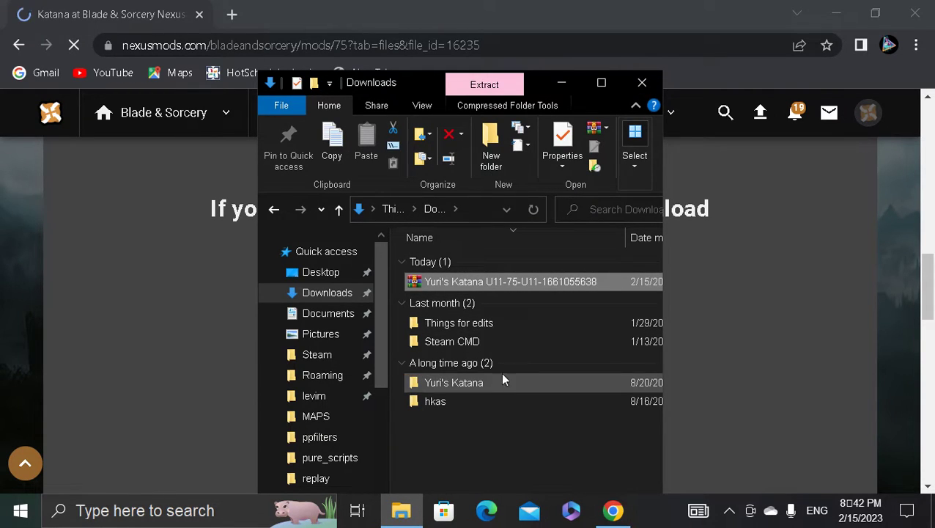
click(461, 135)
click(487, 172)
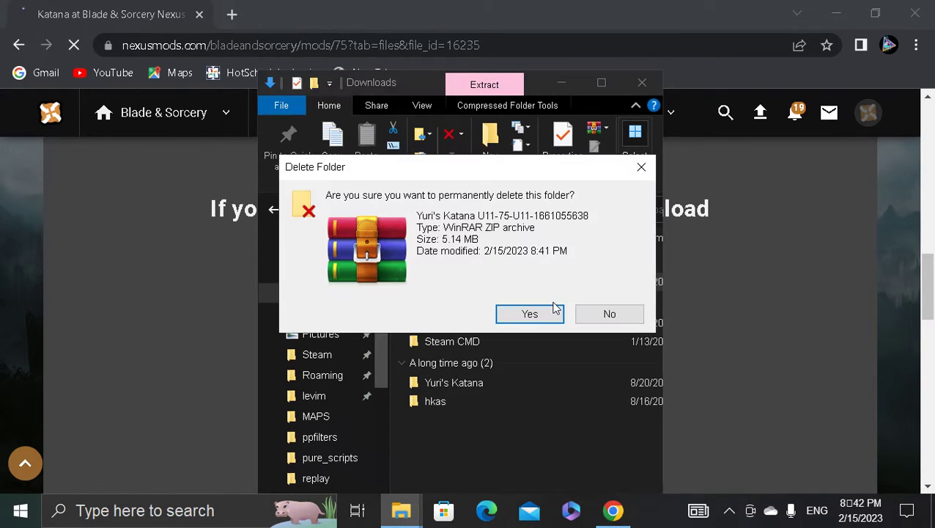
click(531, 313)
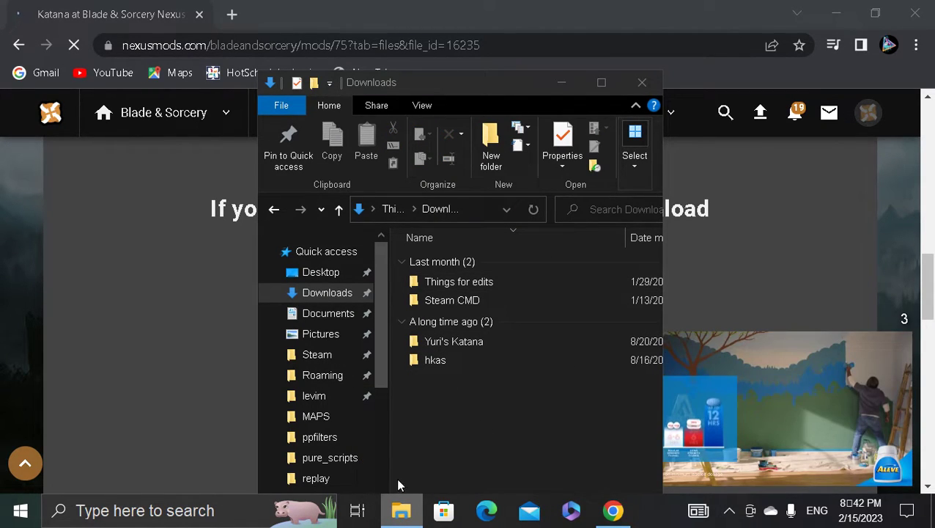
right_click(400, 510)
click(345, 473)
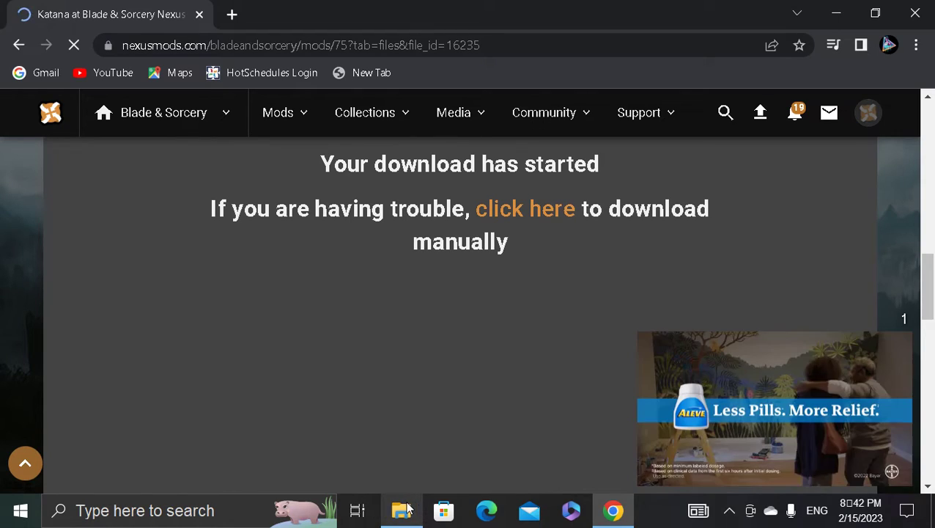
right_click(407, 507)
Step: Open a second File Explorer window and snap it beside the Downloads window
click(362, 418)
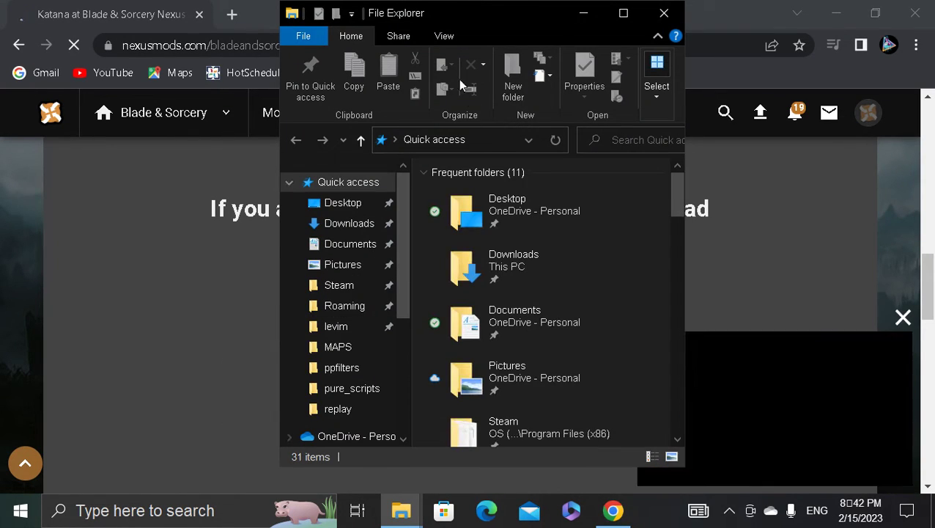
drag(422, 18, 154, 30)
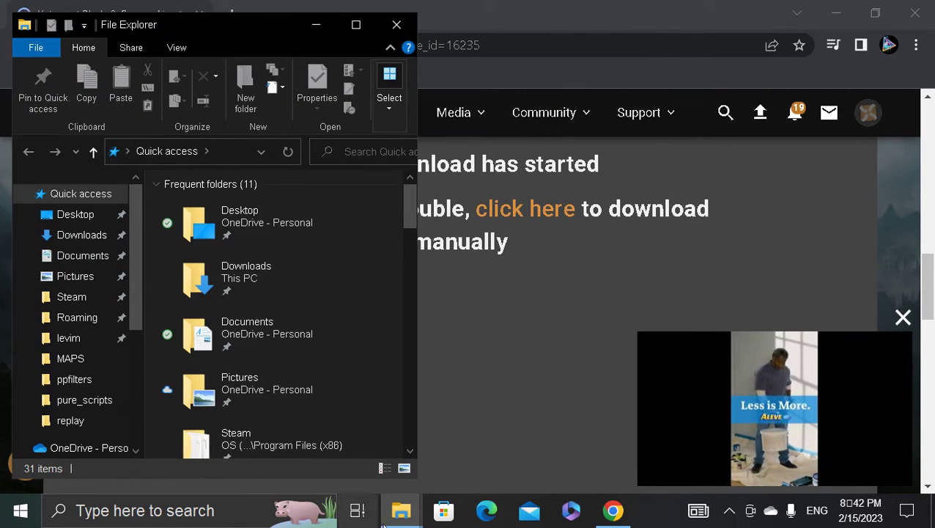
mouse_move(399, 513)
click(378, 435)
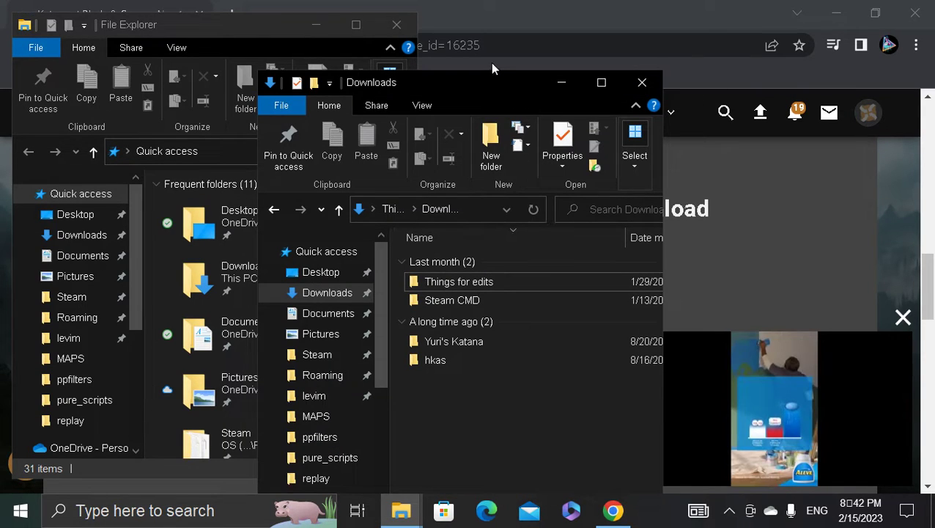
drag(521, 80, 715, 33)
scroll(91, 336, down, 3)
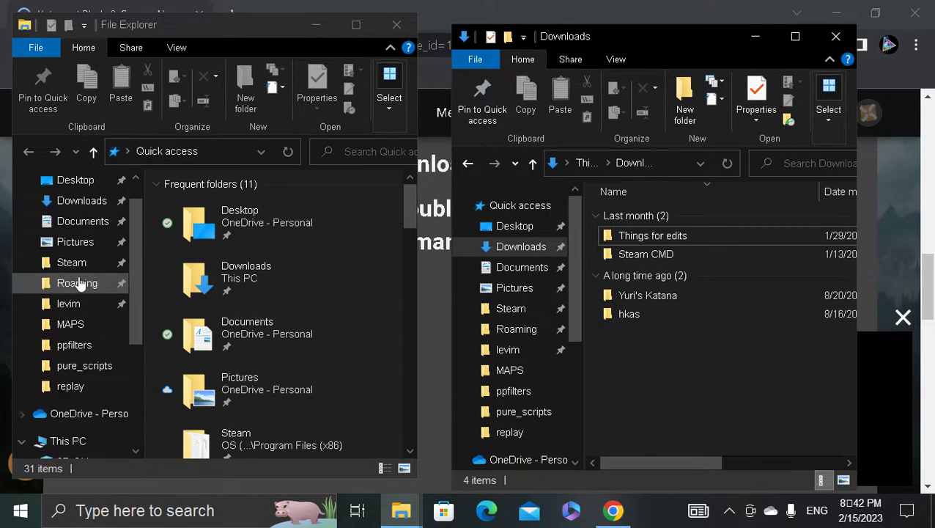
scroll(93, 338, down, 3)
Step: Browse to C:\Program Files\Oculus\Software\warpfrog-blade-sorcery\BladeAndSorcery_Data\StreamingAssets\Mods
click(87, 424)
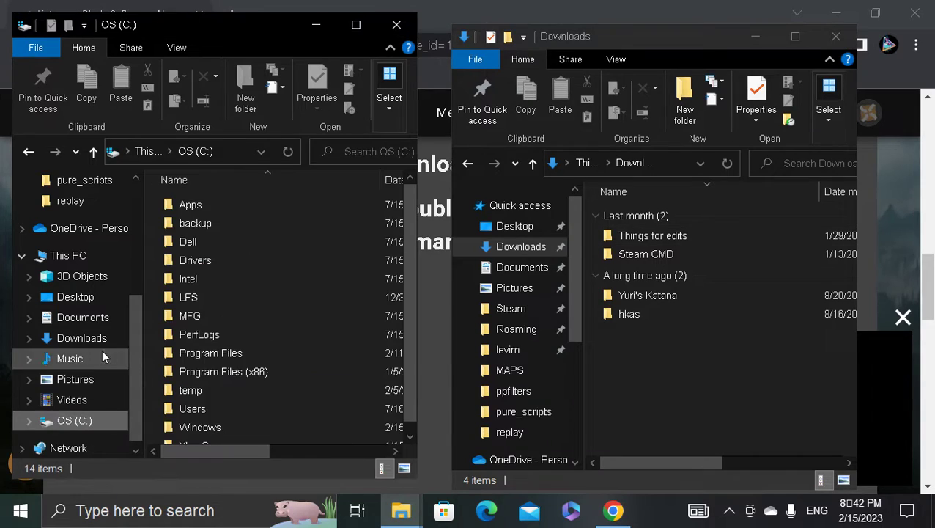
double_click(226, 352)
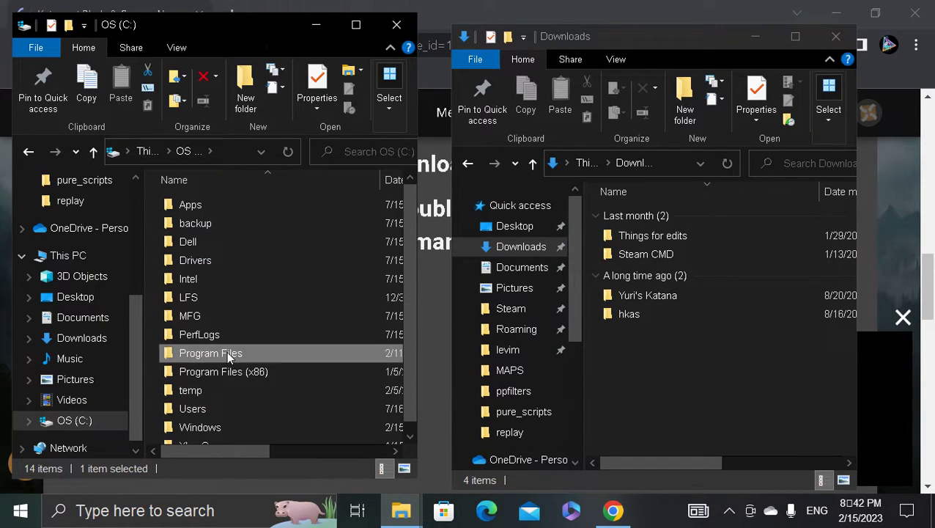
scroll(226, 351, down, 4)
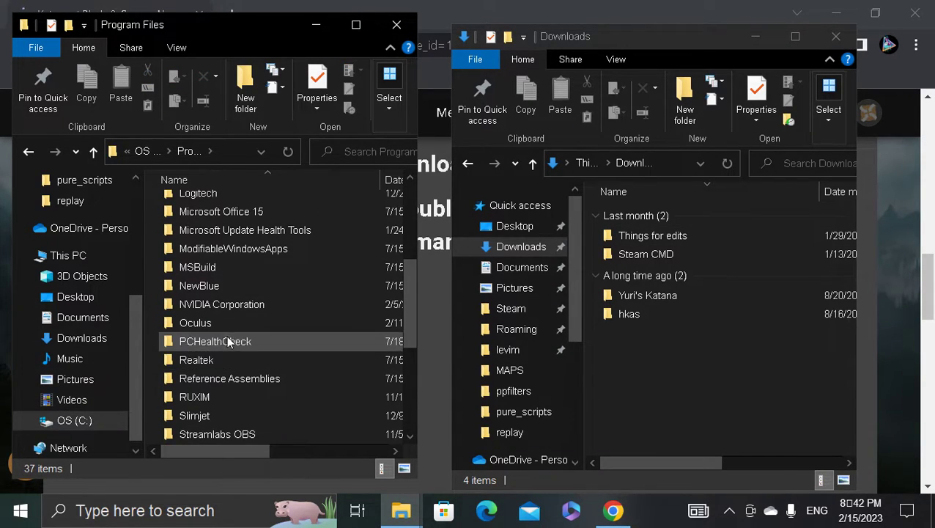
double_click(216, 322)
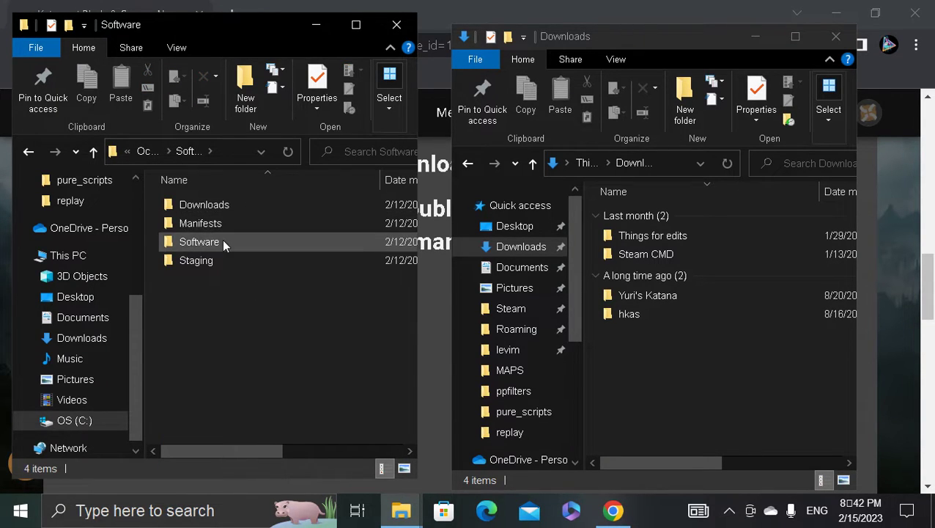
double_click(222, 239)
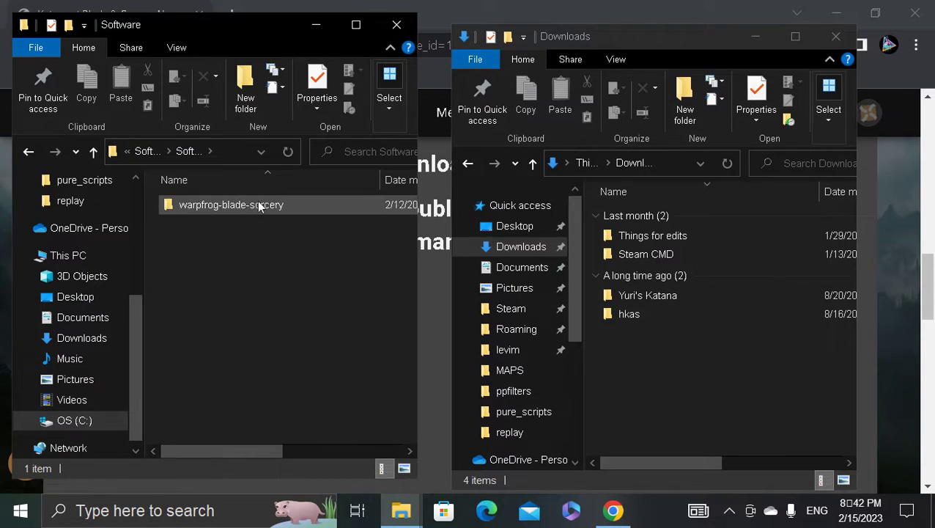
double_click(300, 204)
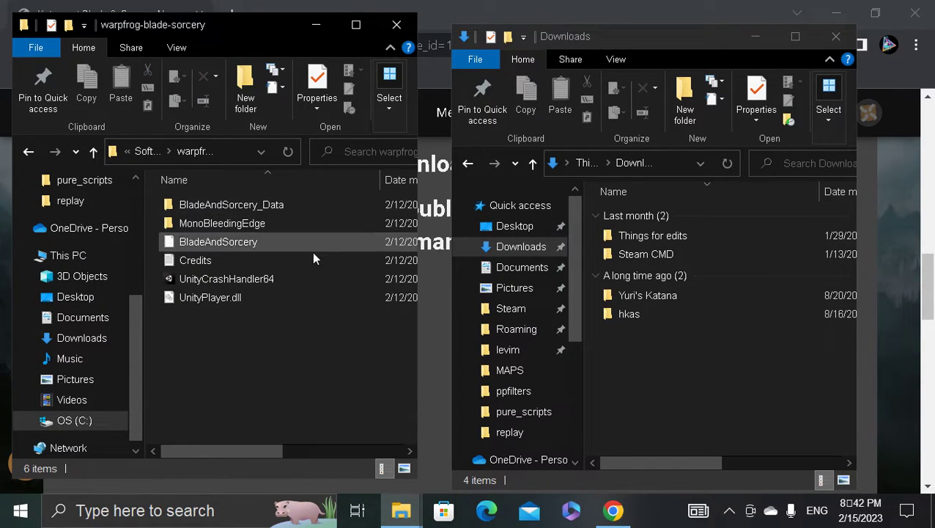
double_click(256, 205)
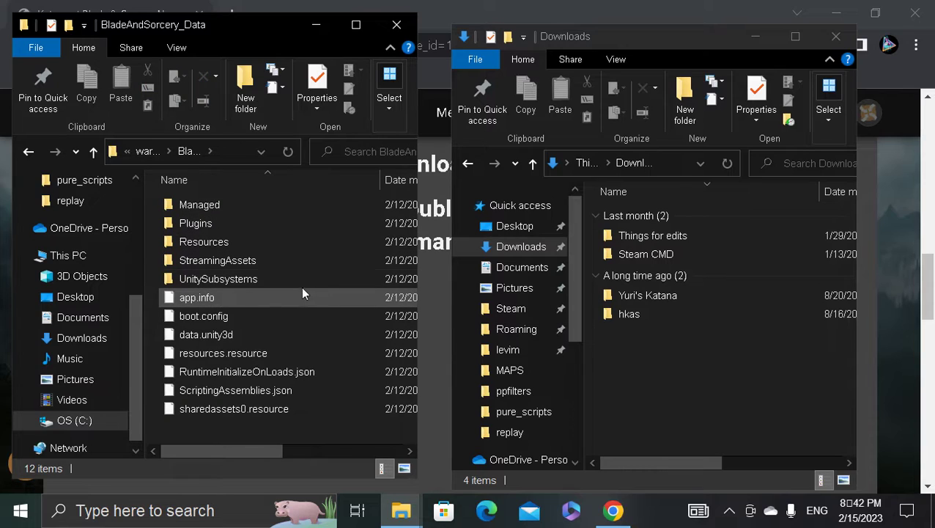
double_click(265, 259)
double_click(240, 240)
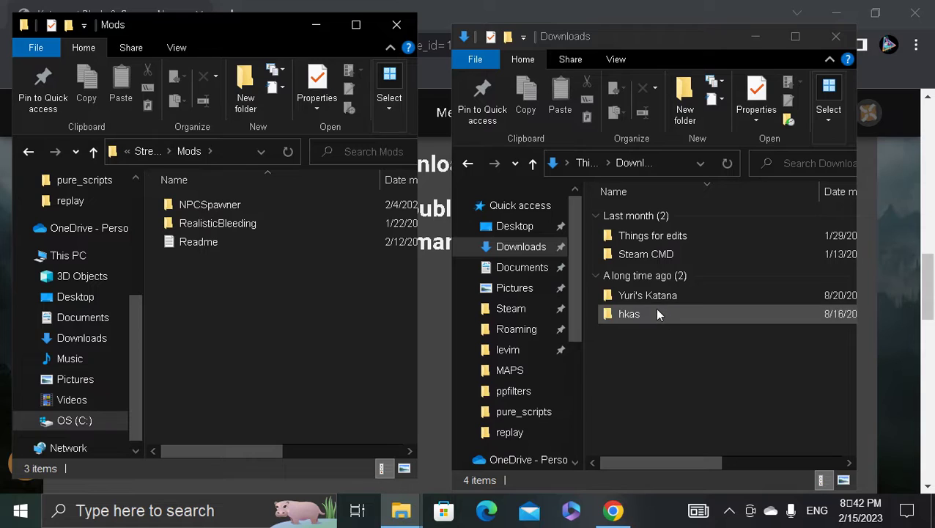
Step: Drag the Yuri's Katana folder into Mods, then close the Downloads window
drag(647, 297, 218, 353)
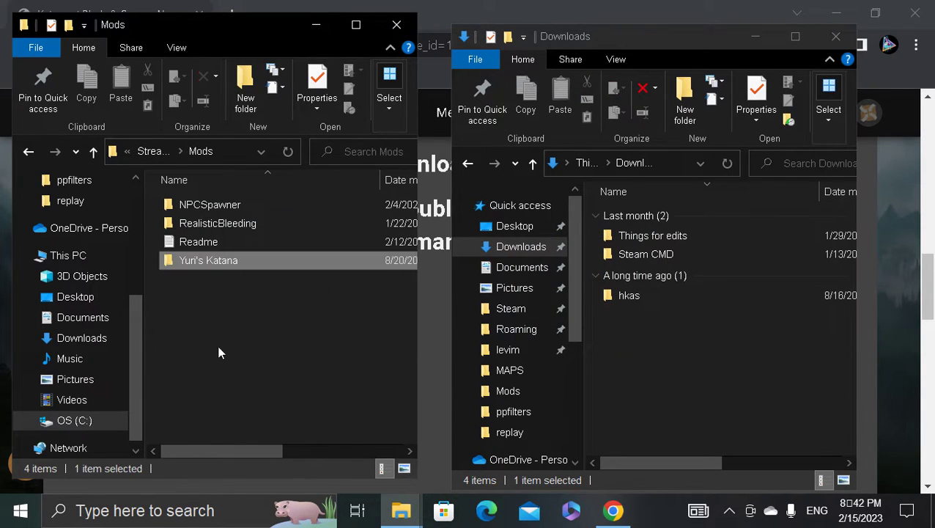
click(646, 375)
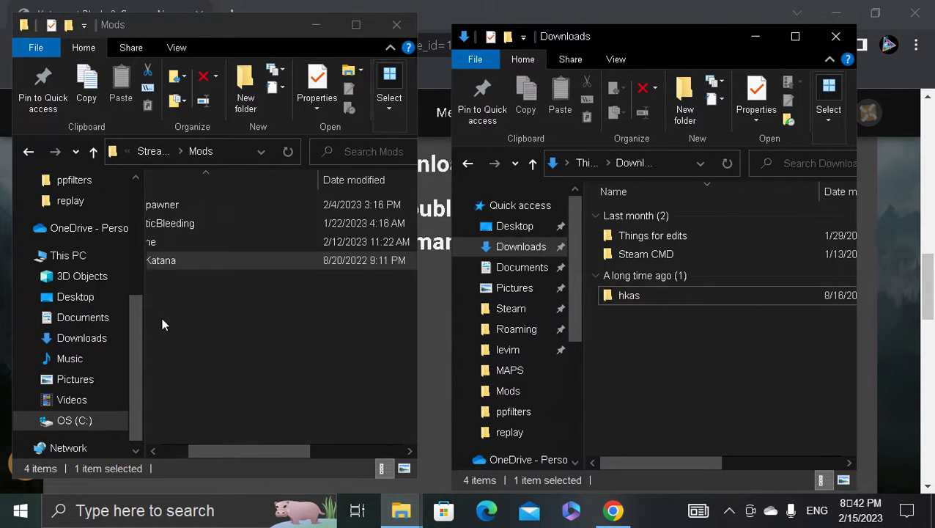
click(835, 36)
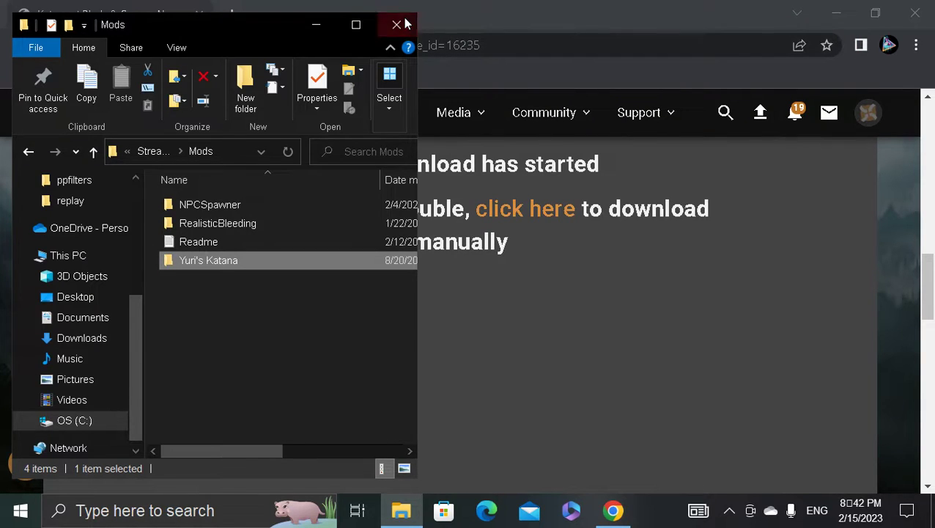
Step: Close the StreamingAssets\Mods Explorer window and return to the Katana mod's download section in Chrome
click(396, 24)
scroll(268, 167, up, 3)
scroll(293, 205, up, 6)
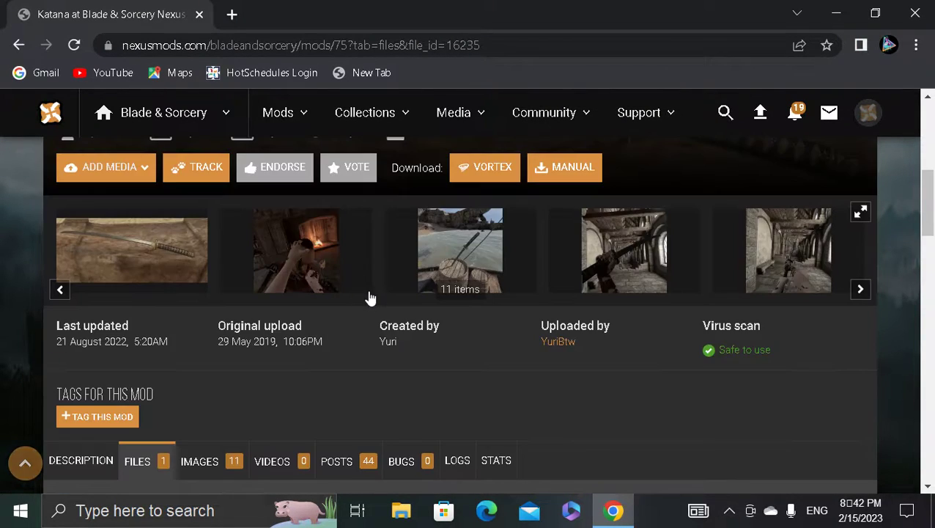
scroll(378, 293, up, 2)
scroll(379, 292, down, 10)
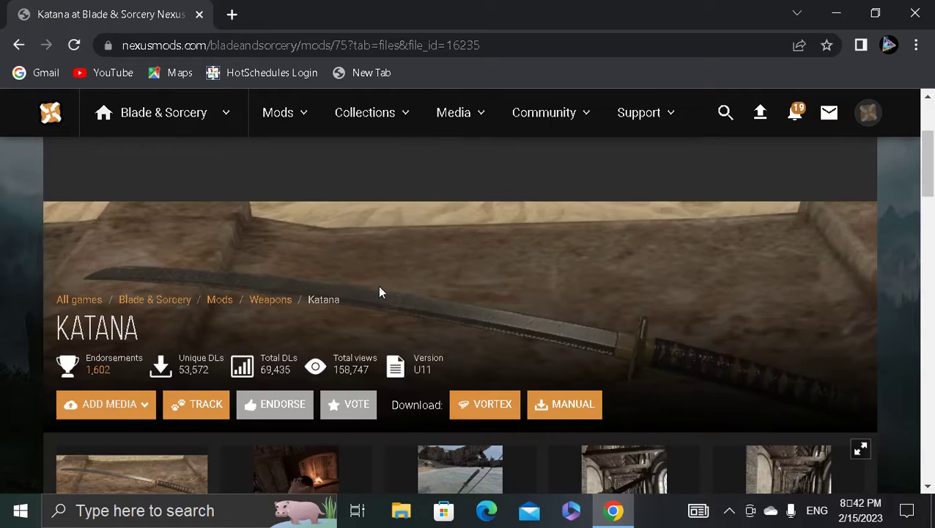